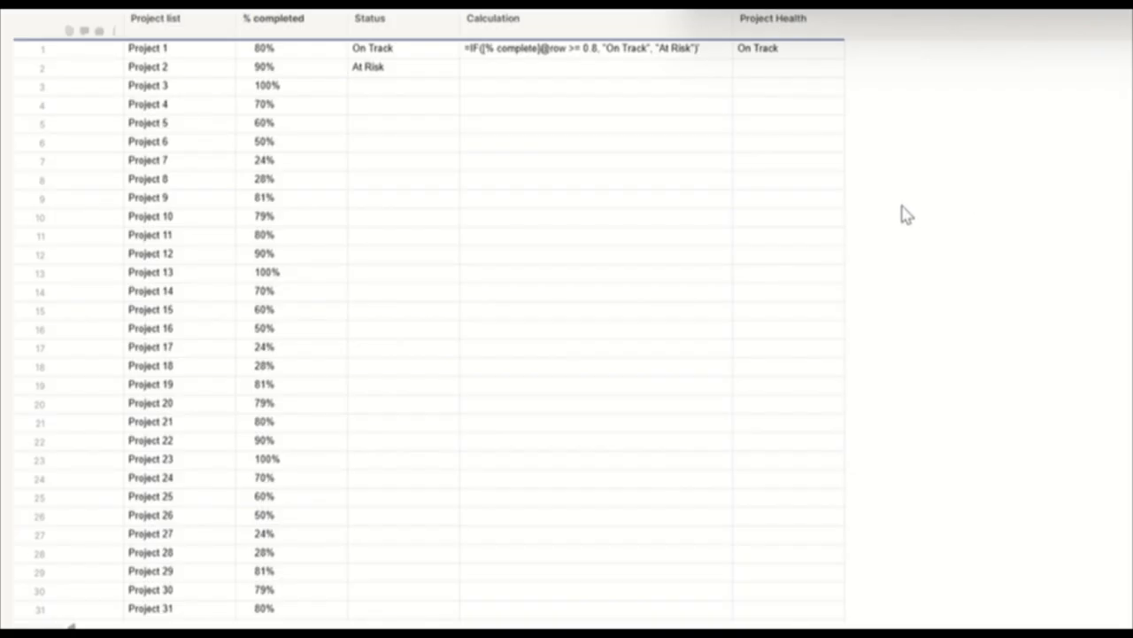
Step: Review the project list through Project 50 and the % completed column that the status formula refers to
scroll(183, 88, "down", 1)
scroll(183, 286, "down", 7)
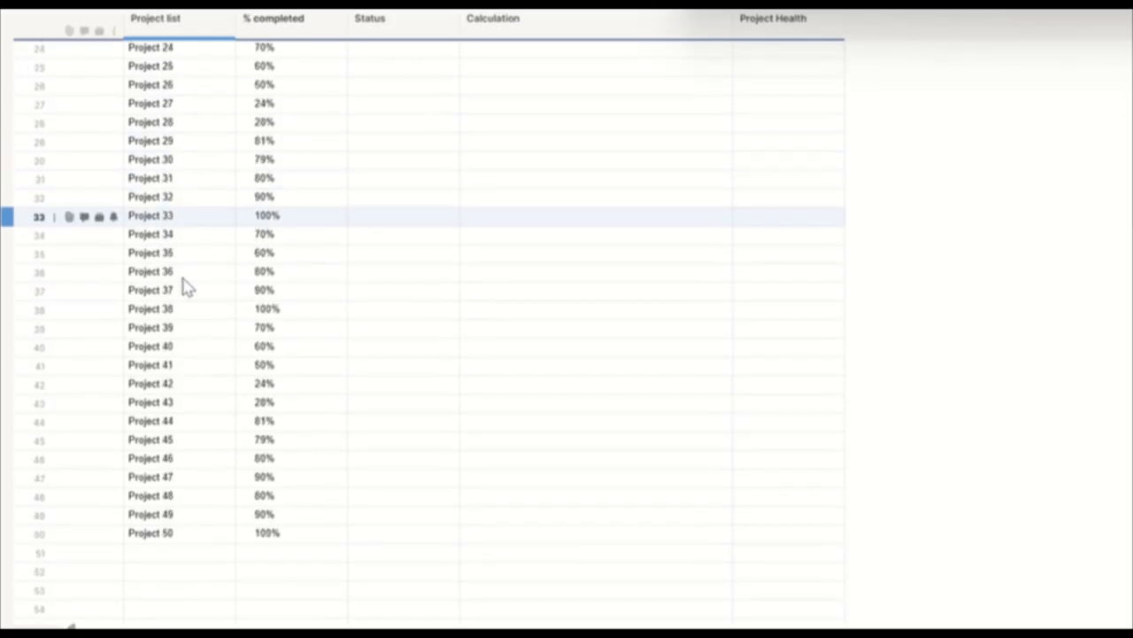
scroll(177, 506, "up", 8)
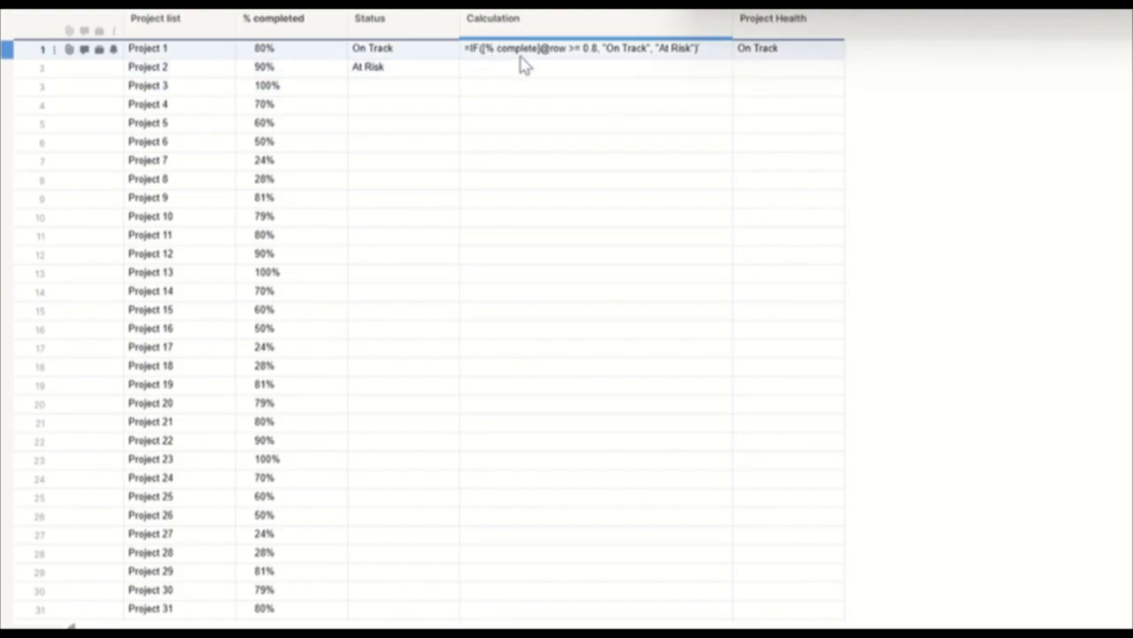
left_click(283, 35)
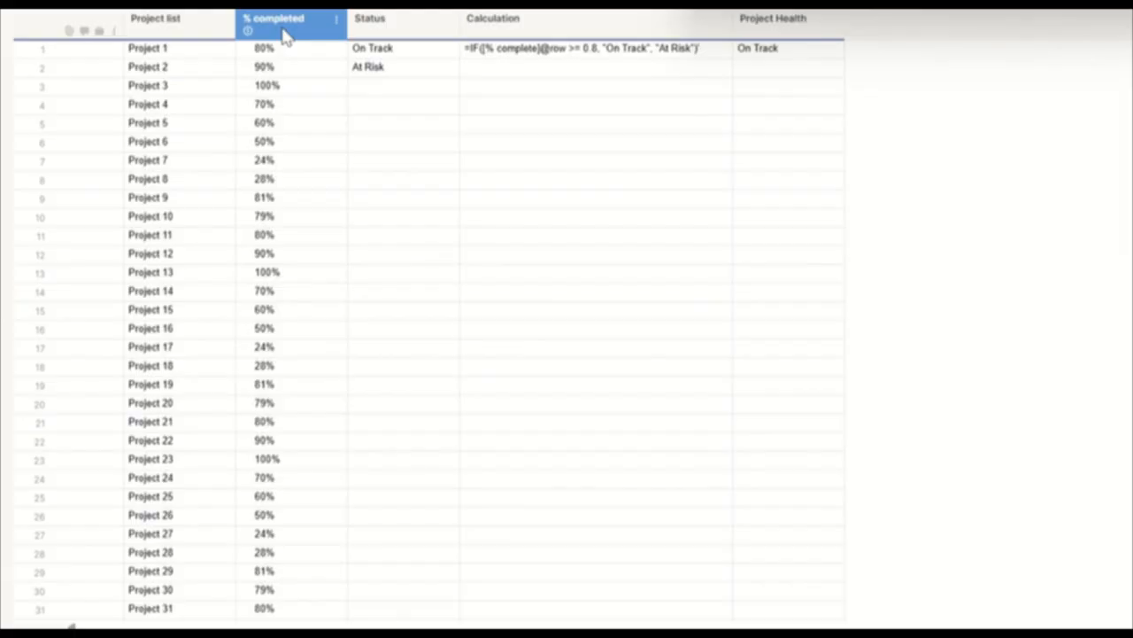
left_click(285, 48)
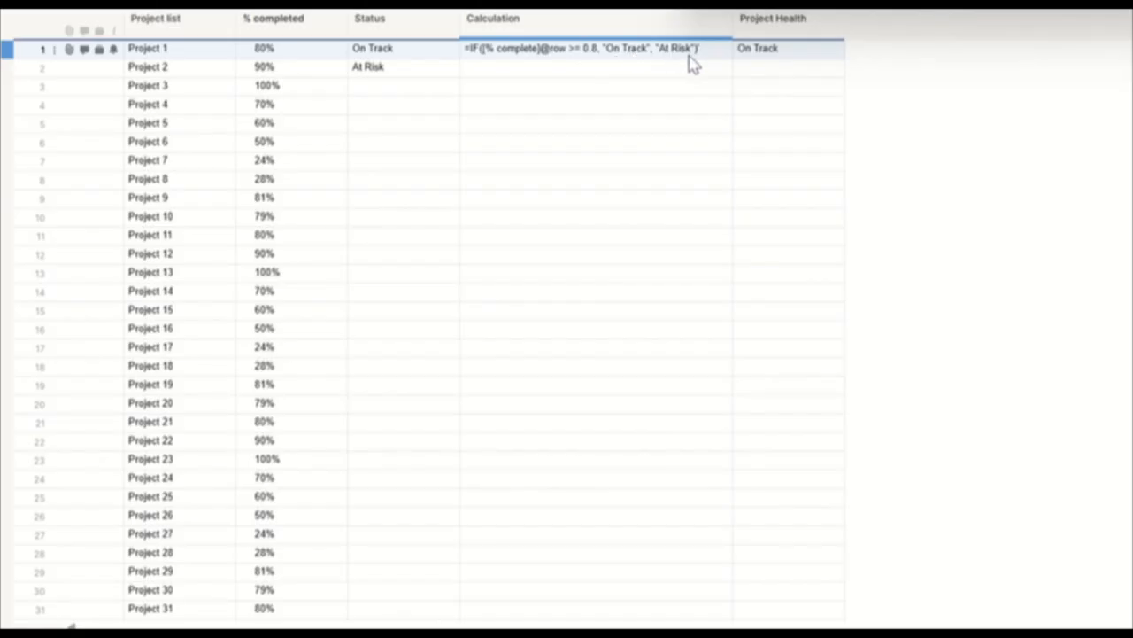
Step: Convert the Project Health formula in row 1 to a column formula and review the results down the sheet
left_click(772, 58)
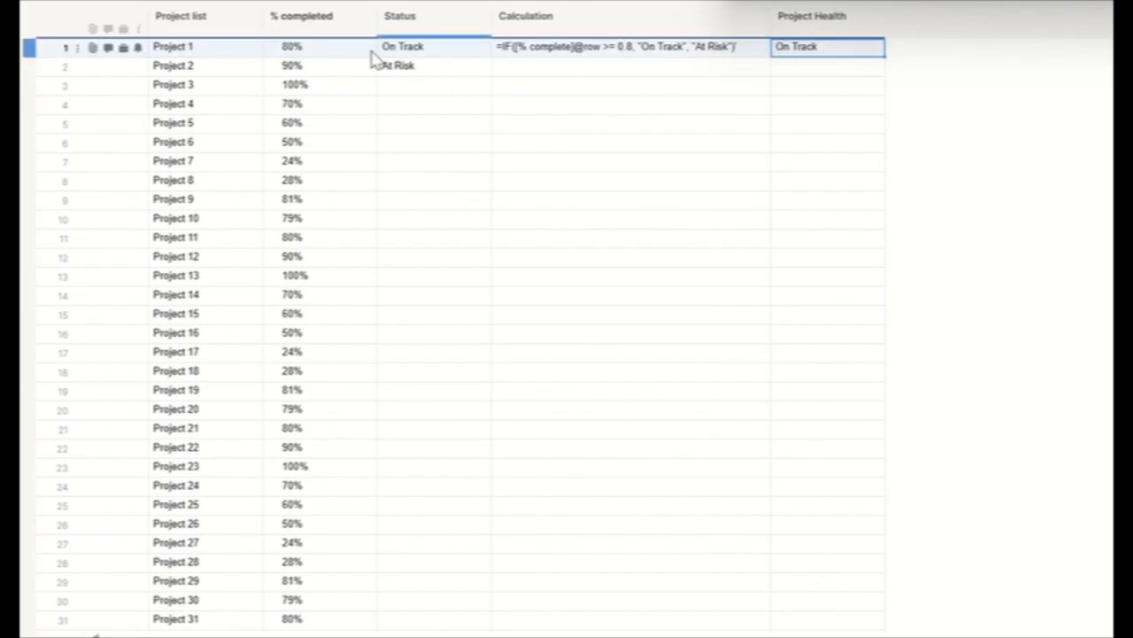
right_click(875, 55)
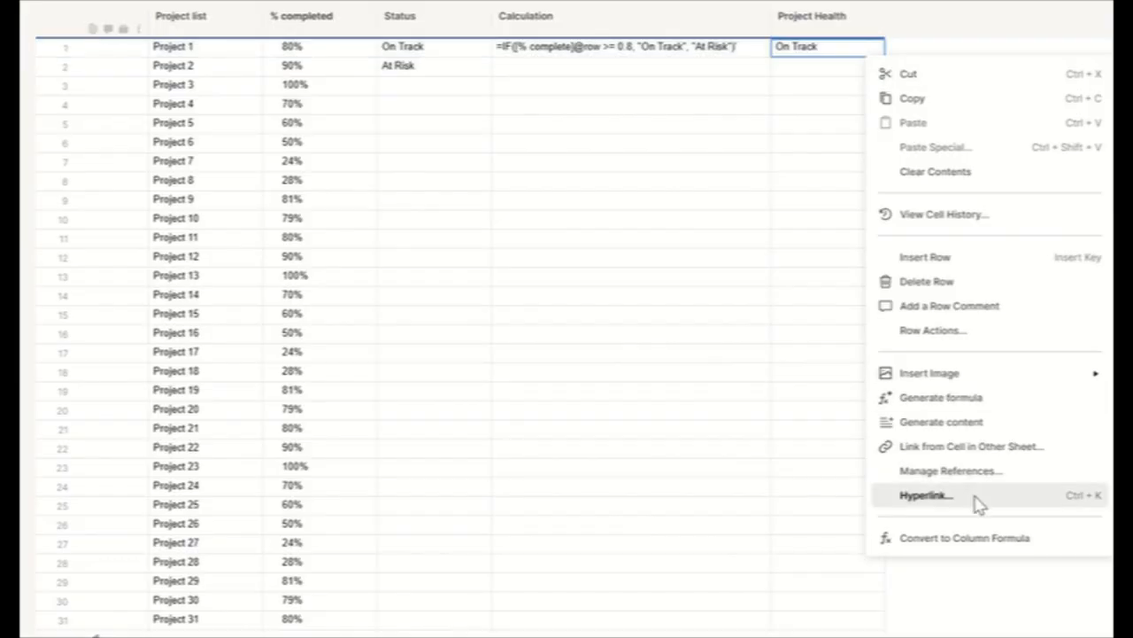
left_click(981, 540)
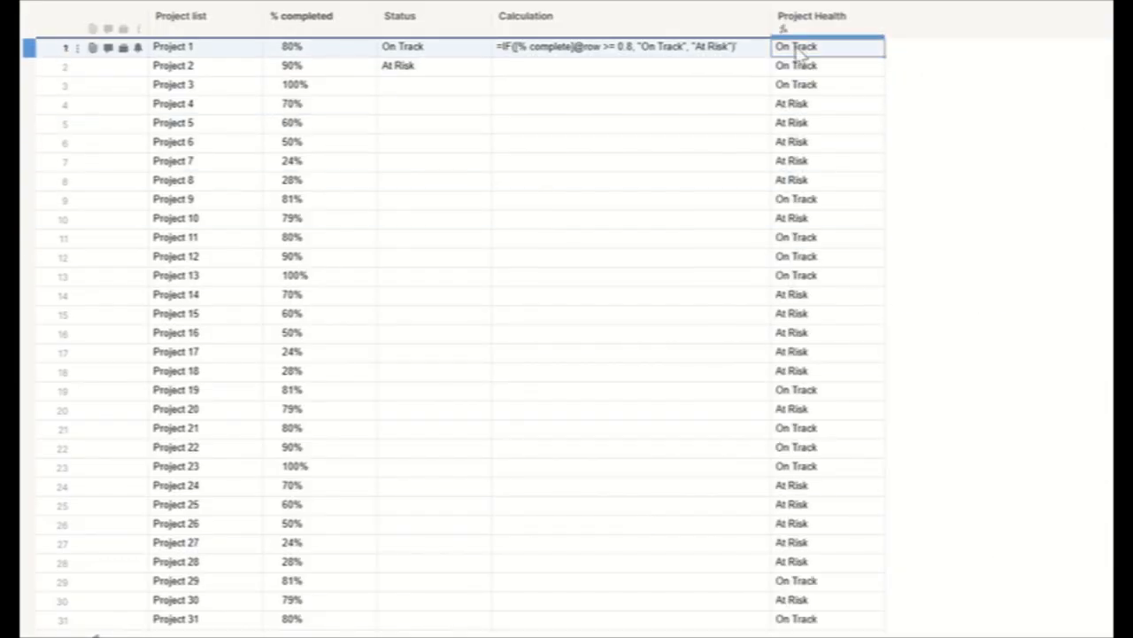
scroll(825, 162, "down", 1)
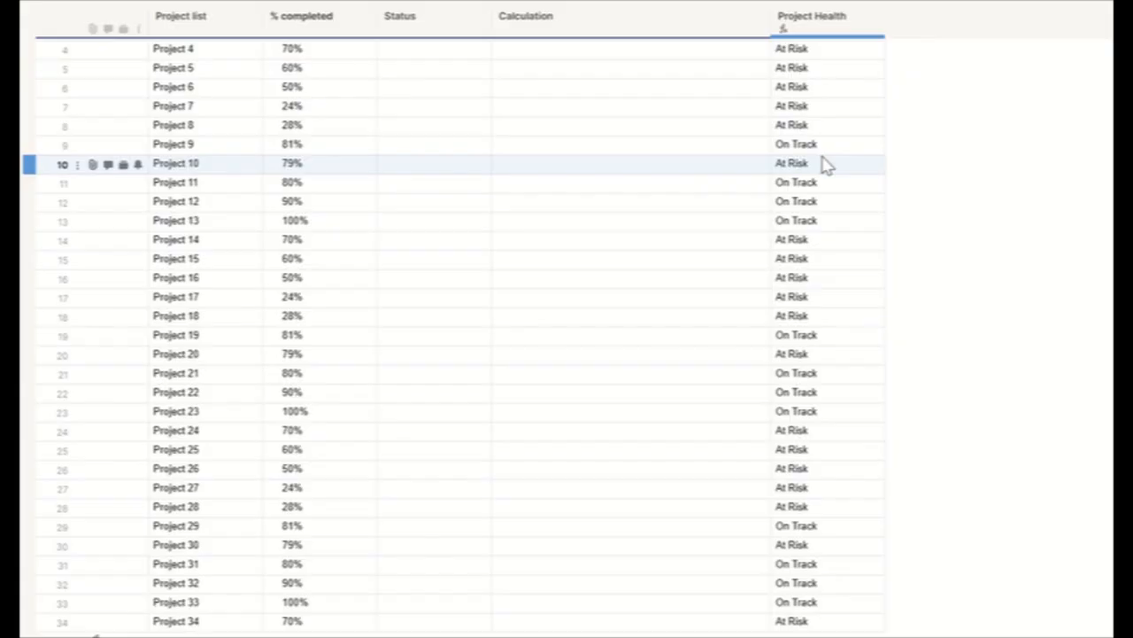
scroll(825, 165, "down", 2)
scroll(825, 168, "down", 4)
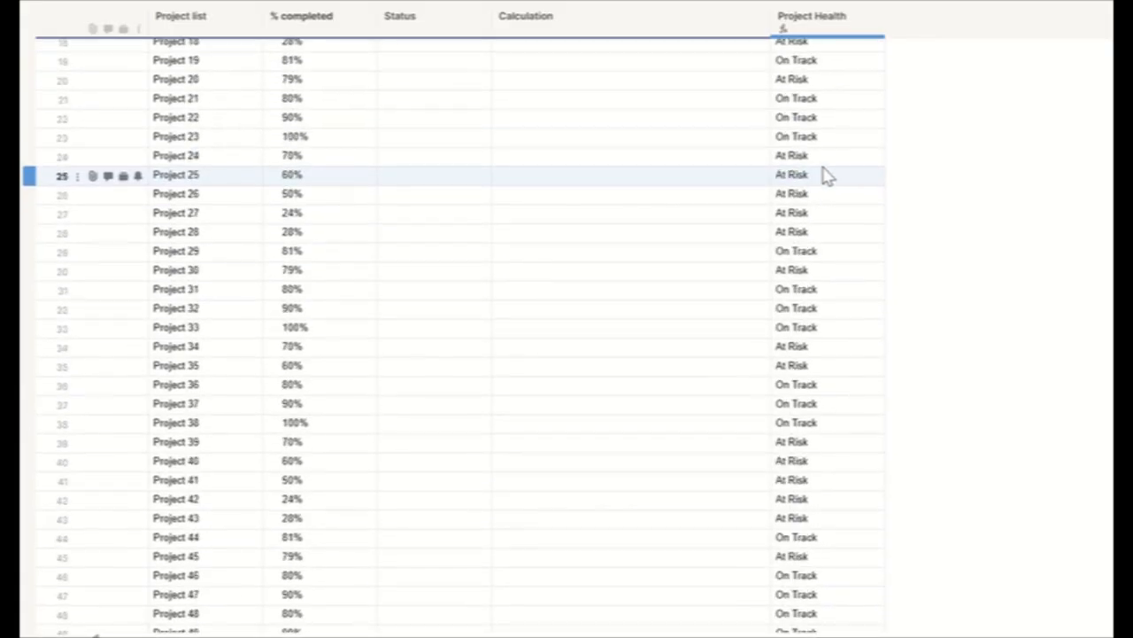
scroll(843, 401, "up", 7)
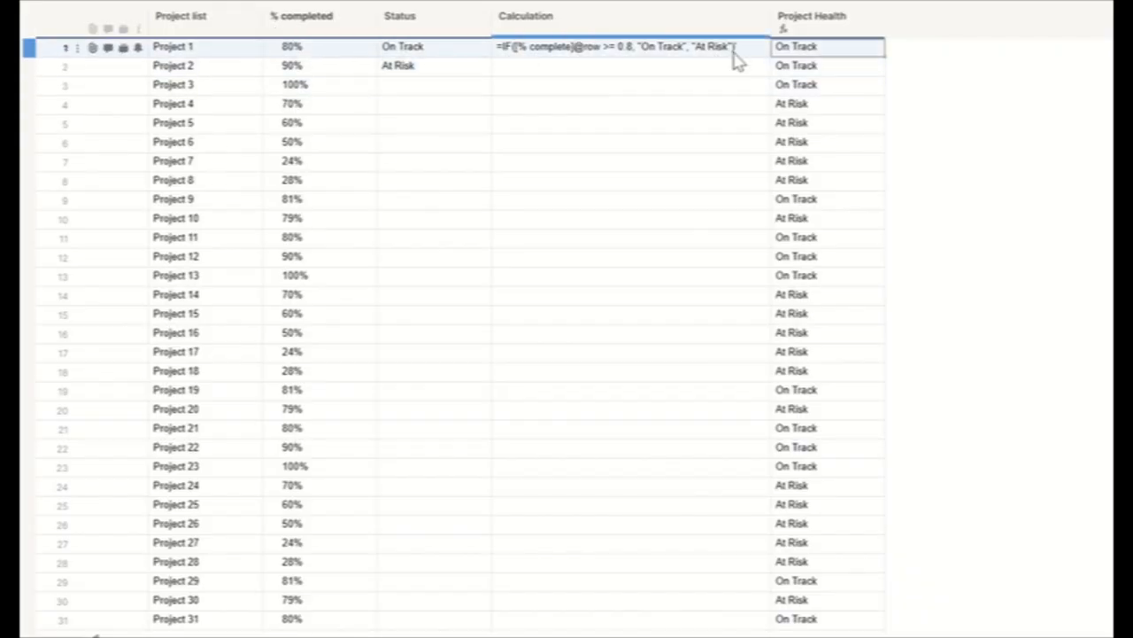
right_click(807, 52)
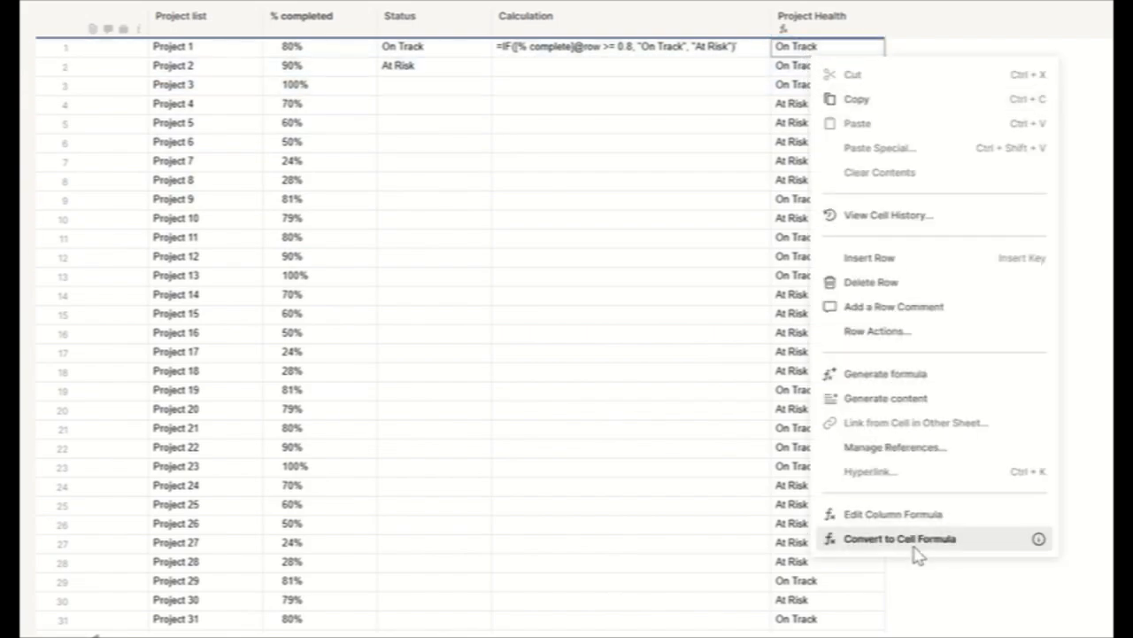
left_click(1106, 326)
Step: Enter 60% and 81% as the % completed values in the two empty rows below Project 50
scroll(806, 399, "down", 5)
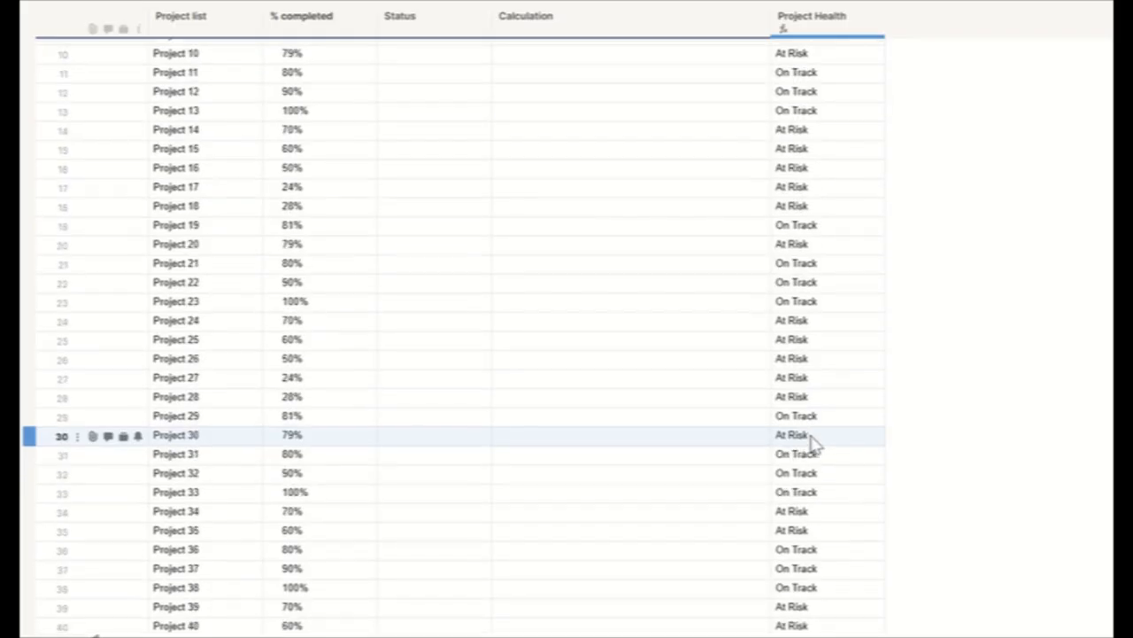
scroll(352, 523, "down", 1)
left_click(327, 513)
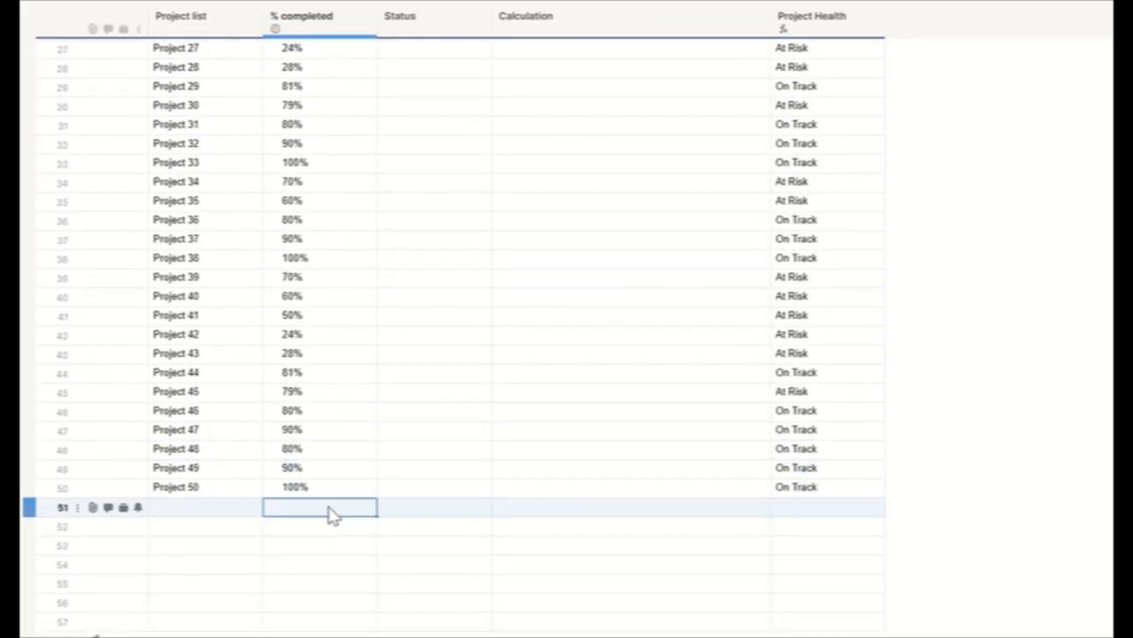
type("60%")
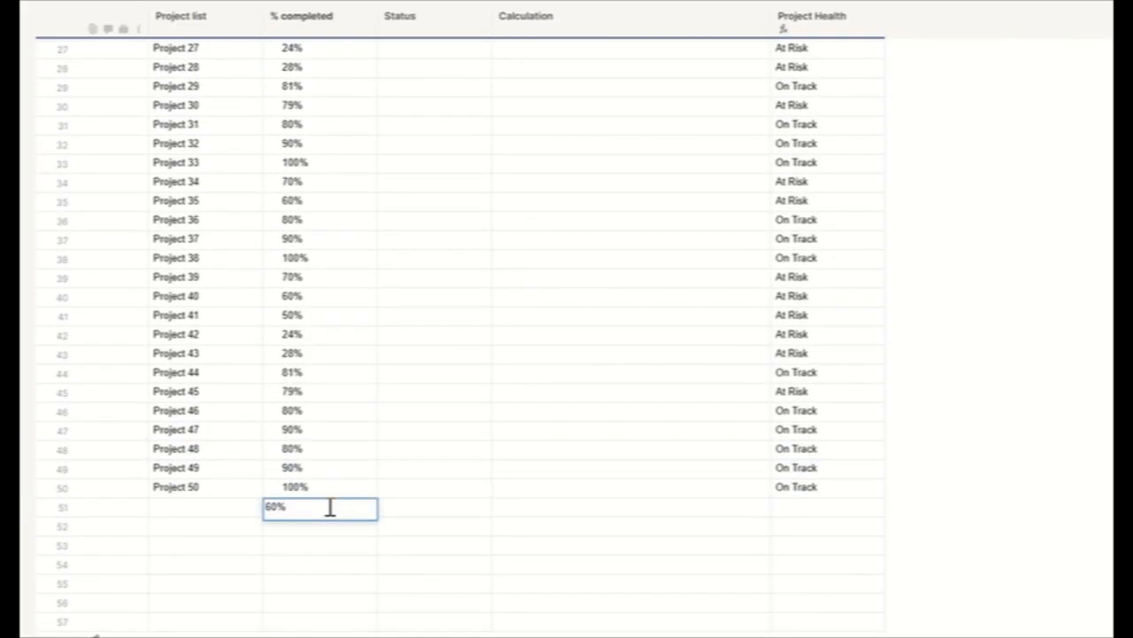
key("Return")
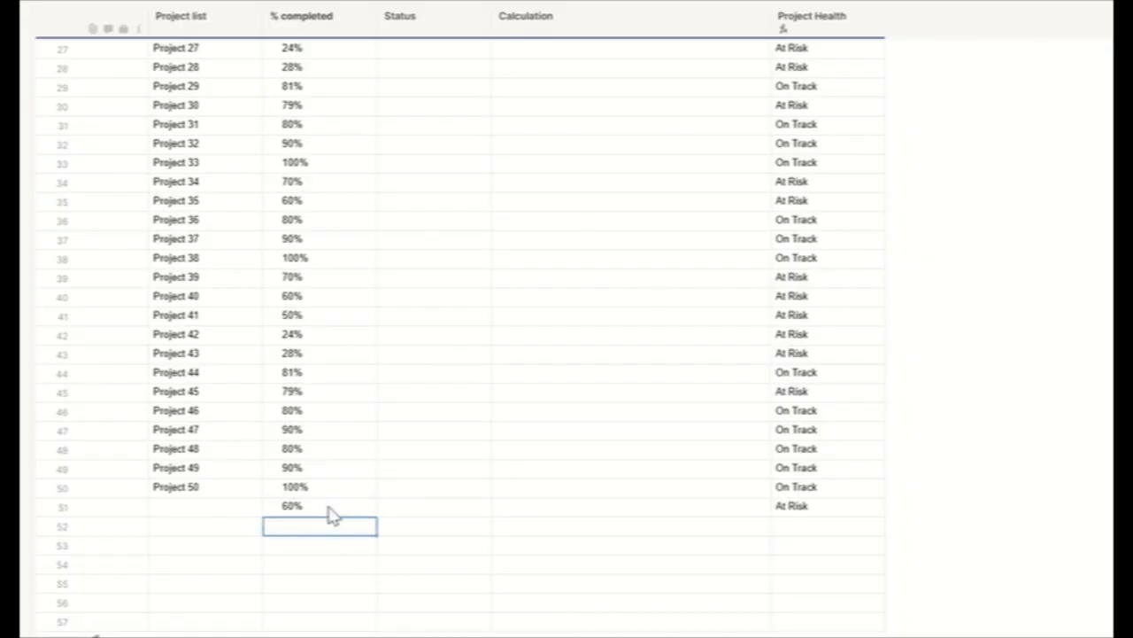
type("81%")
key("Return")
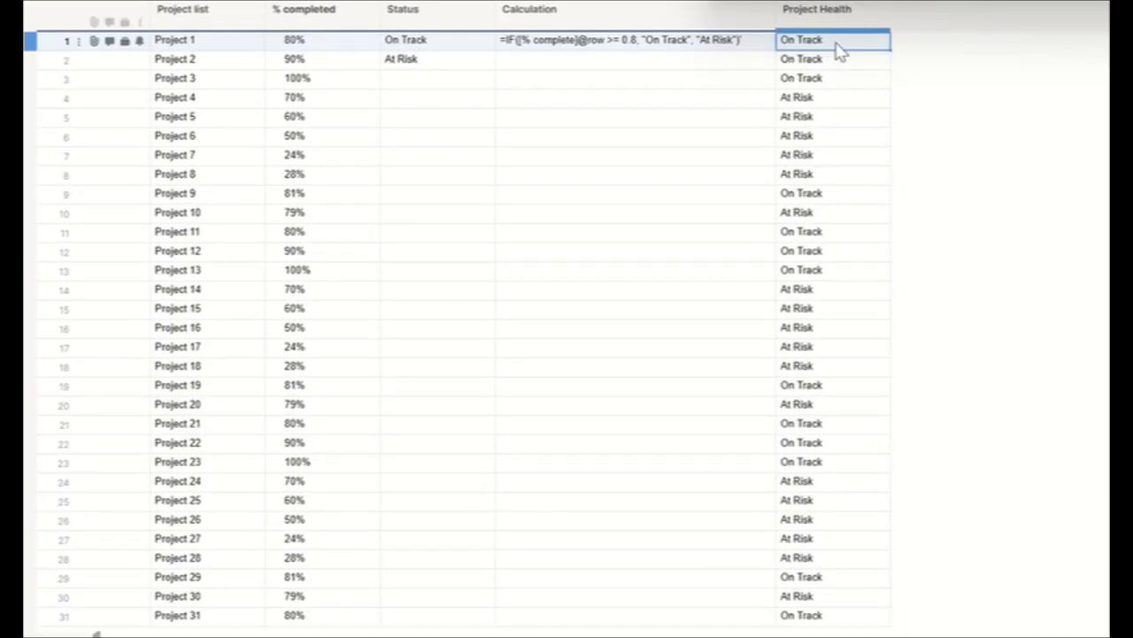
Step: Convert the row 1 Project Health formula to a column formula and back to a cell formula
right_click(840, 50)
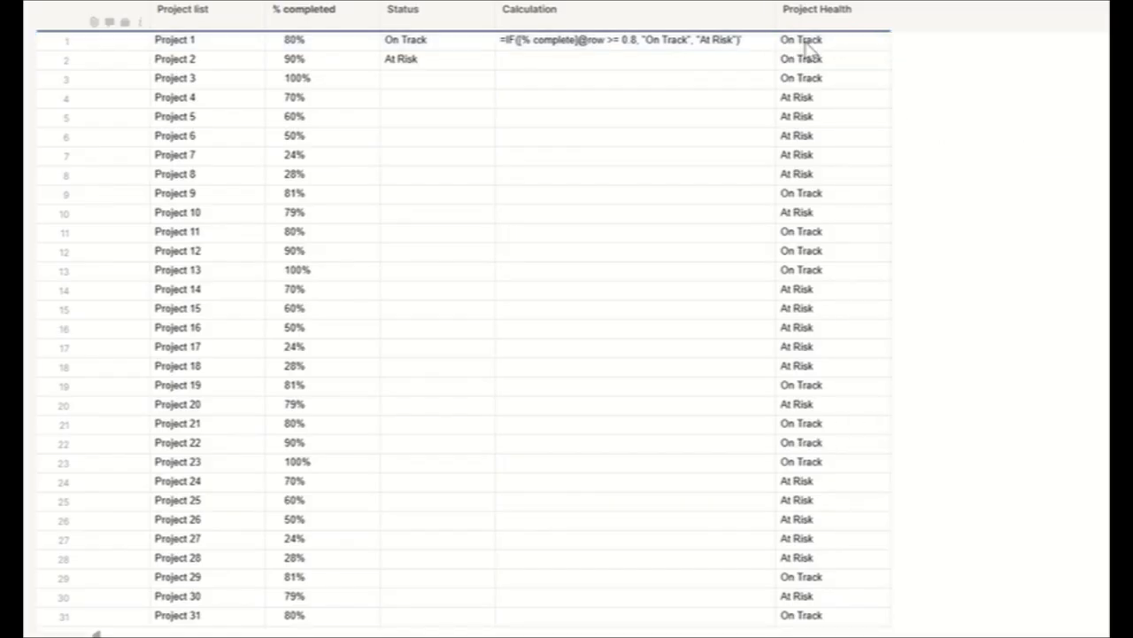
right_click(808, 44)
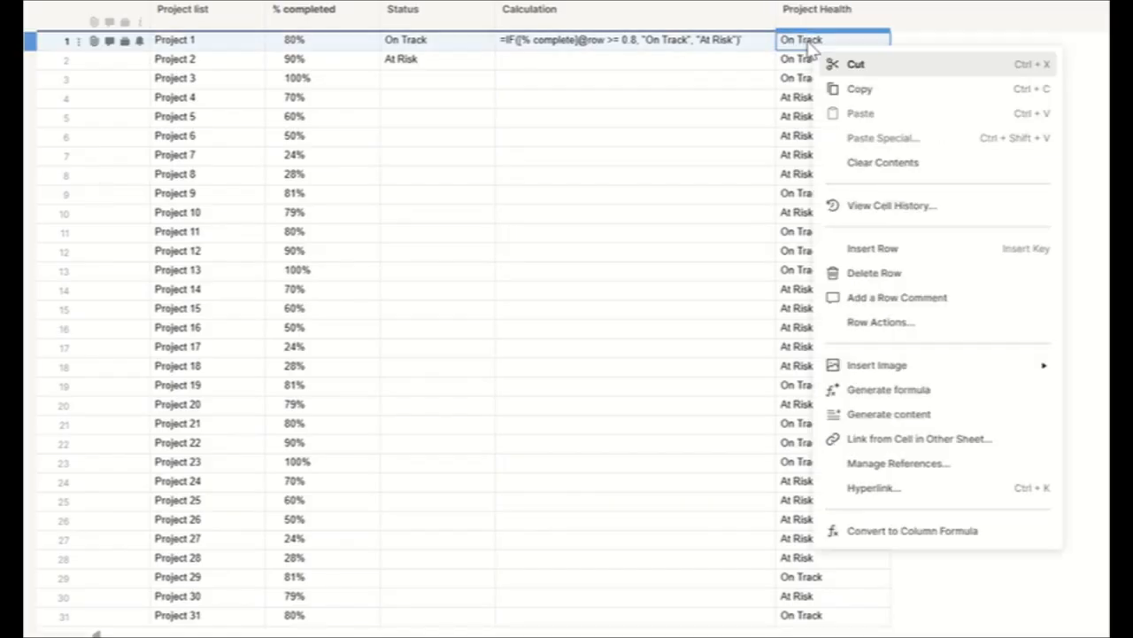
left_click(894, 531)
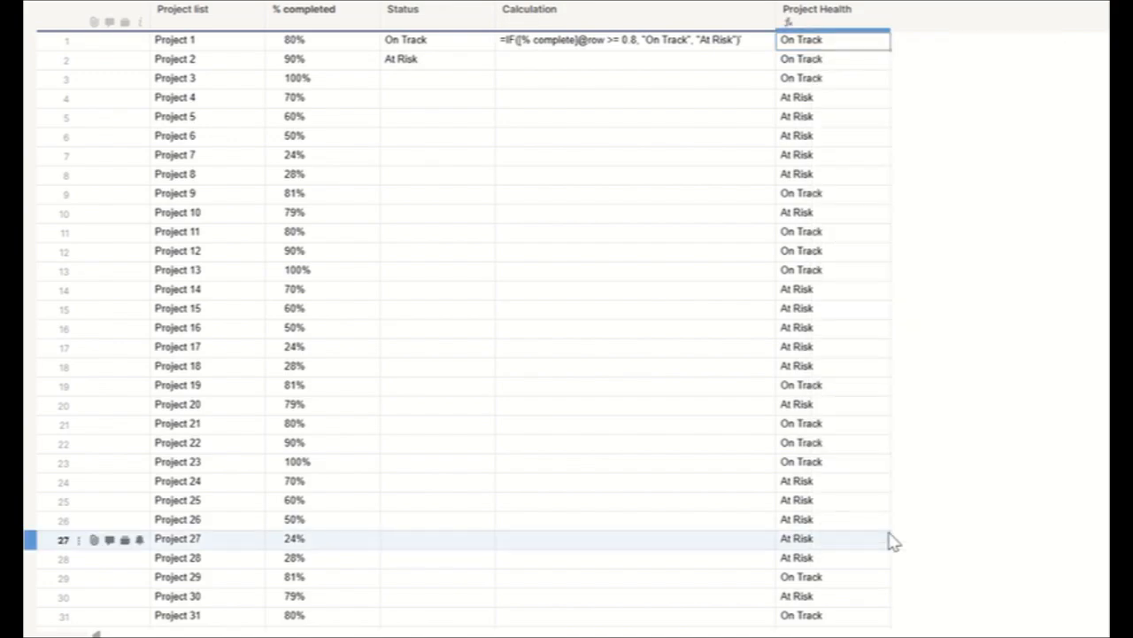
right_click(852, 59)
left_click(946, 537)
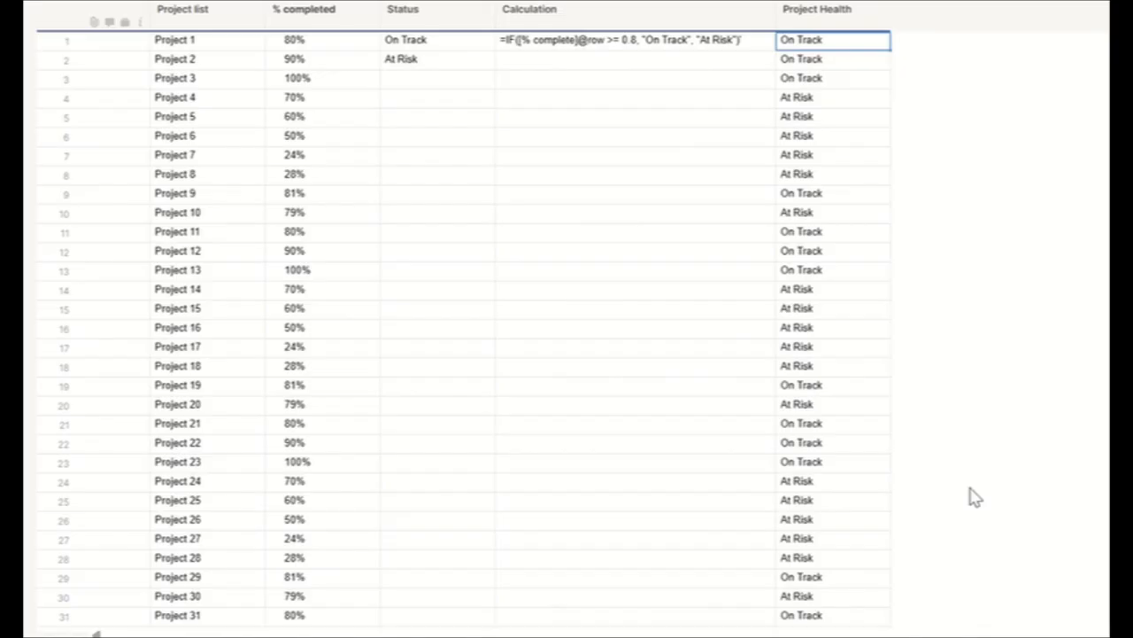
Step: Clear all Project Health cells from row 2 downward
left_click(855, 62)
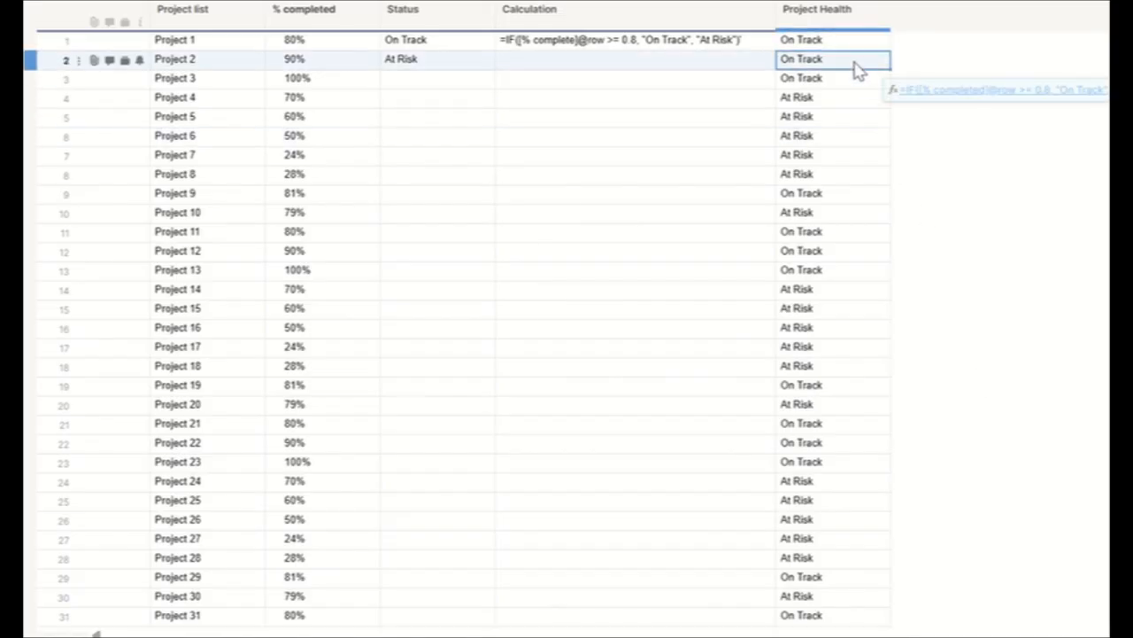
key("ctrl+shift+Down")
key("Delete")
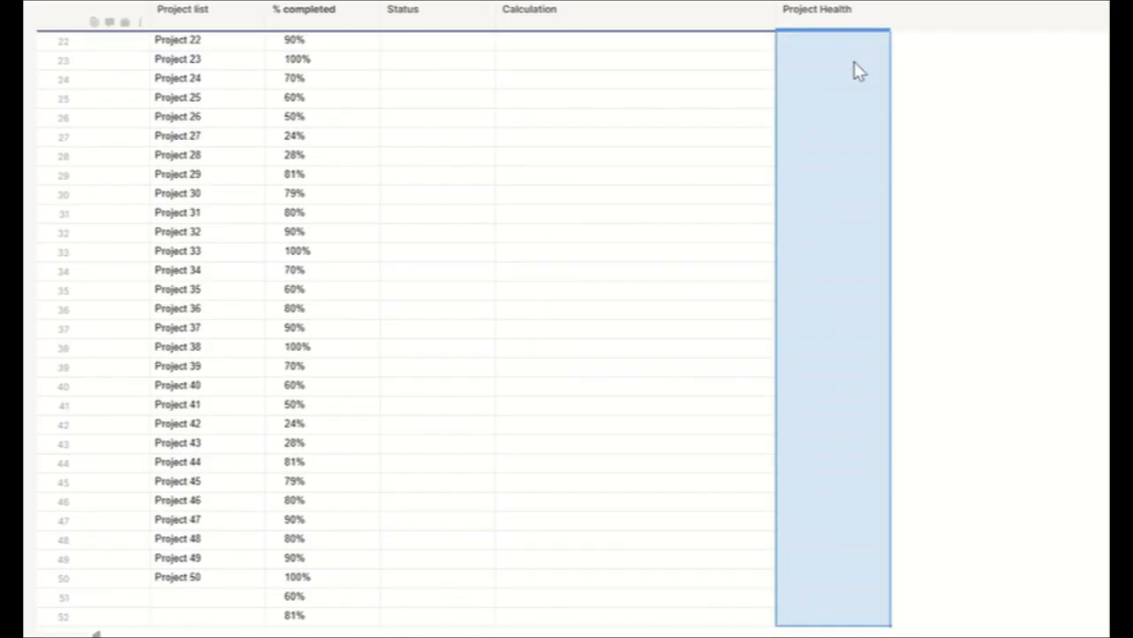
Step: Change the comparison in the row 1 Project Health formula from >= to = 0.8
scroll(872, 115, "up", 5)
left_click(856, 39)
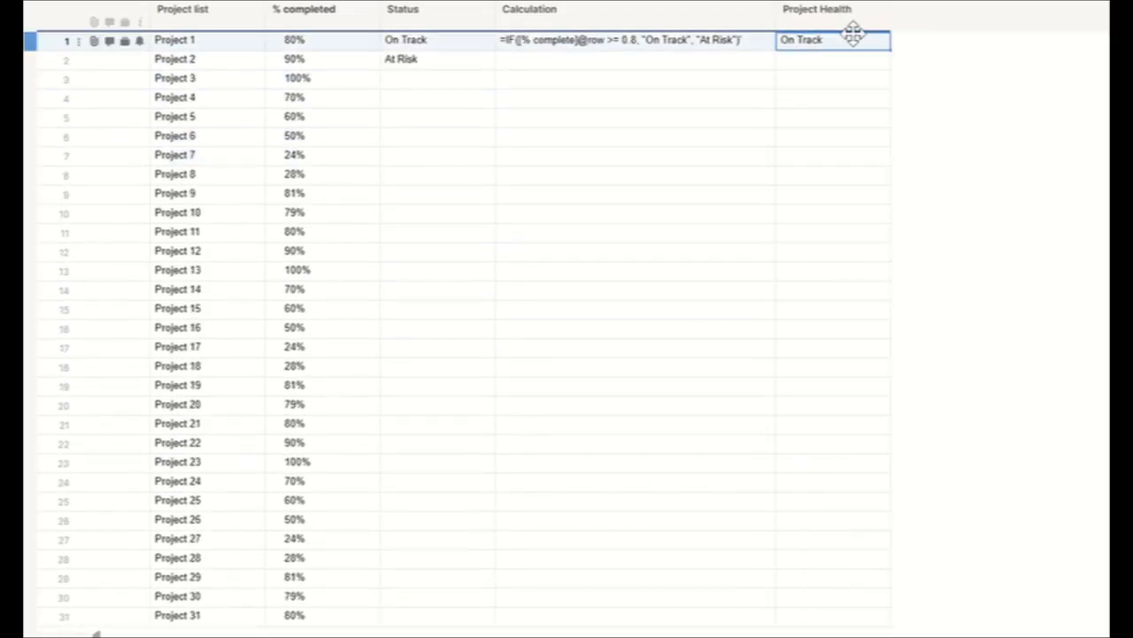
double_click(853, 41)
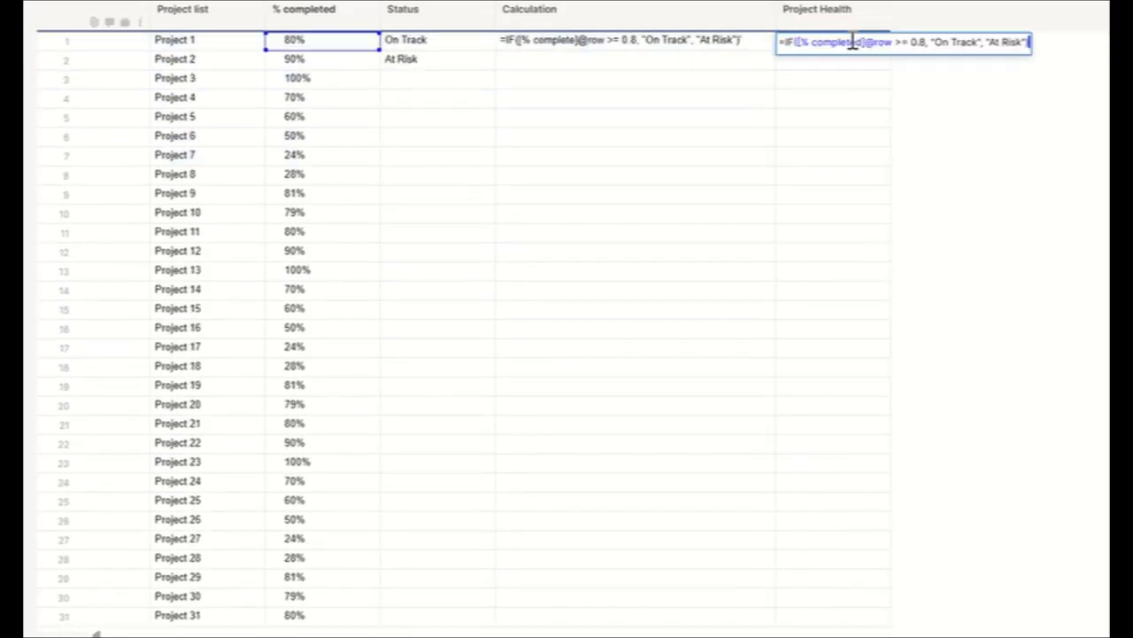
left_click(903, 41)
key("BackSpace")
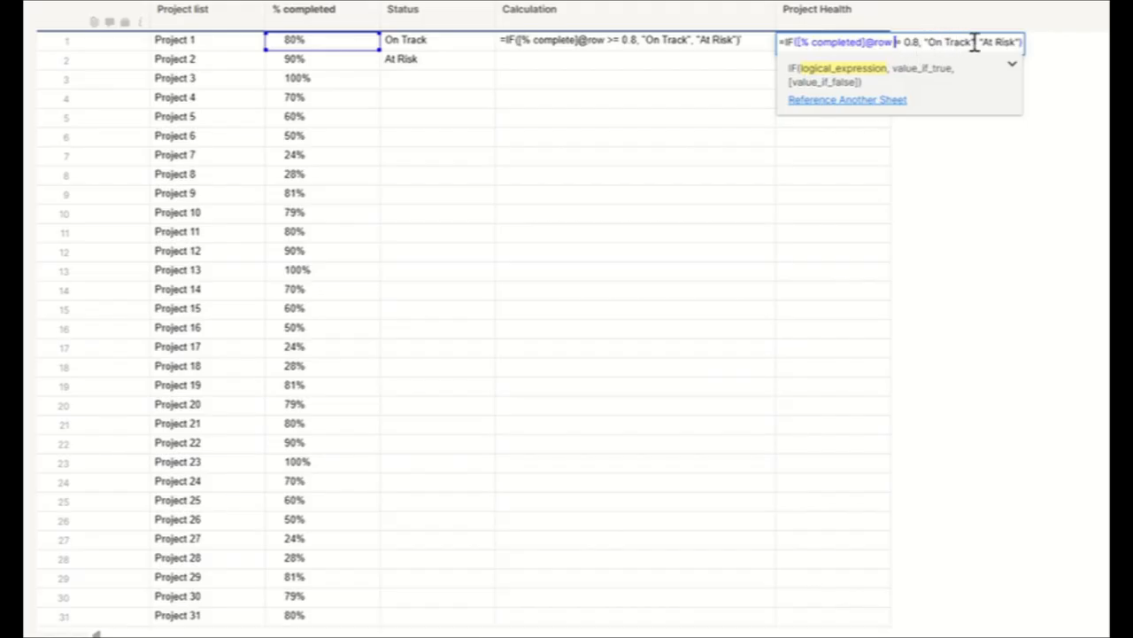
key("Return")
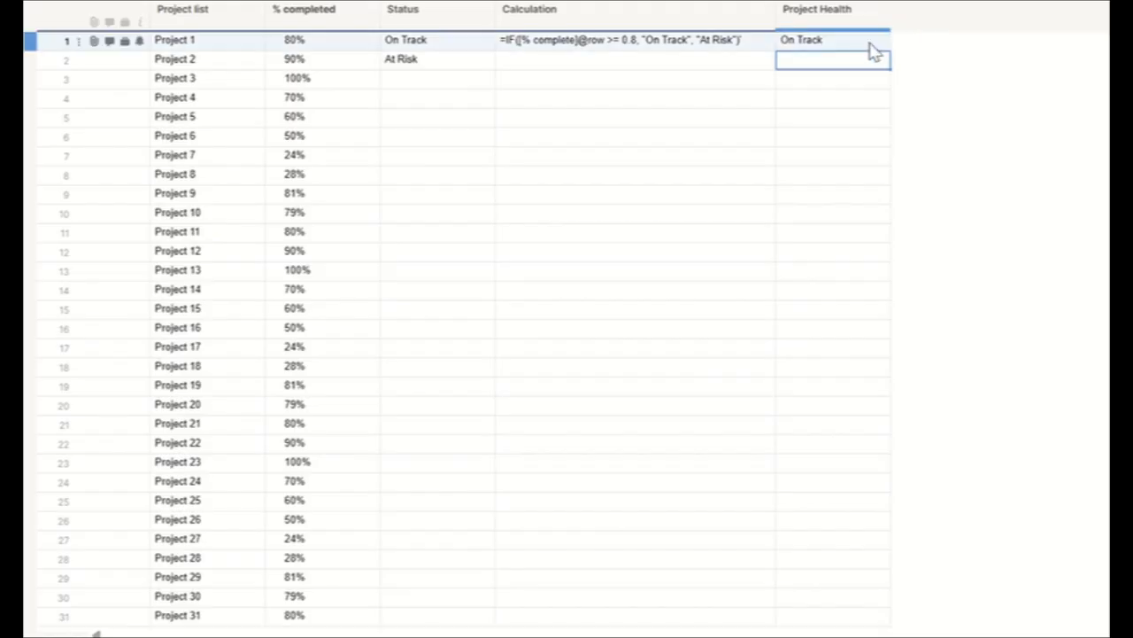
Step: Apply the = 0.8 Project Health formula to the whole column and convert it back to cell formulas
right_click(869, 46)
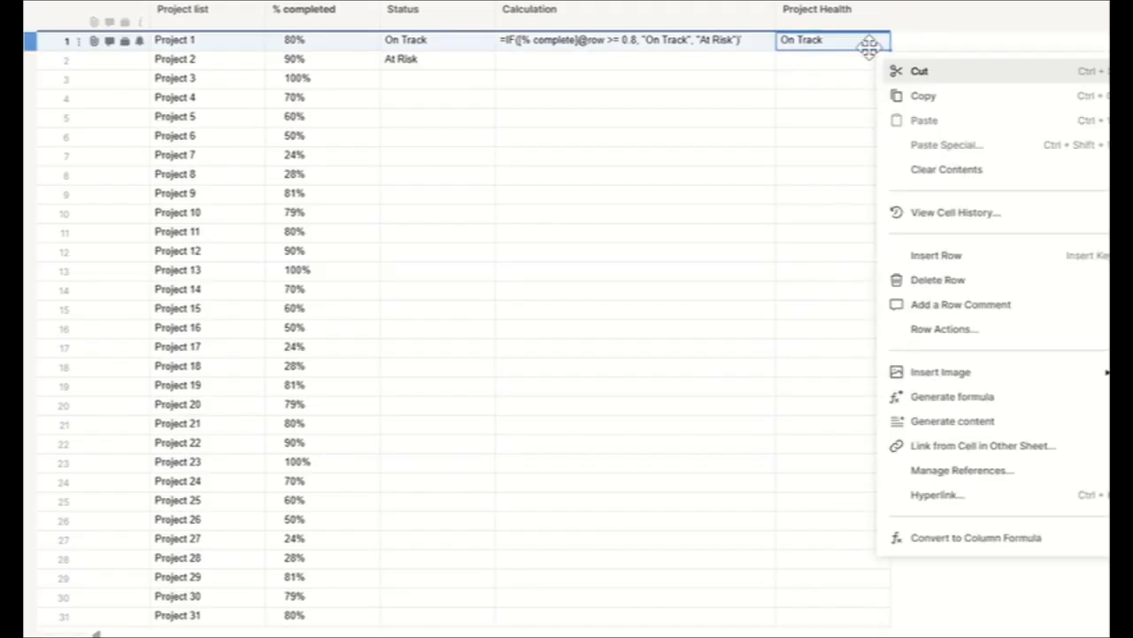
left_click(1011, 544)
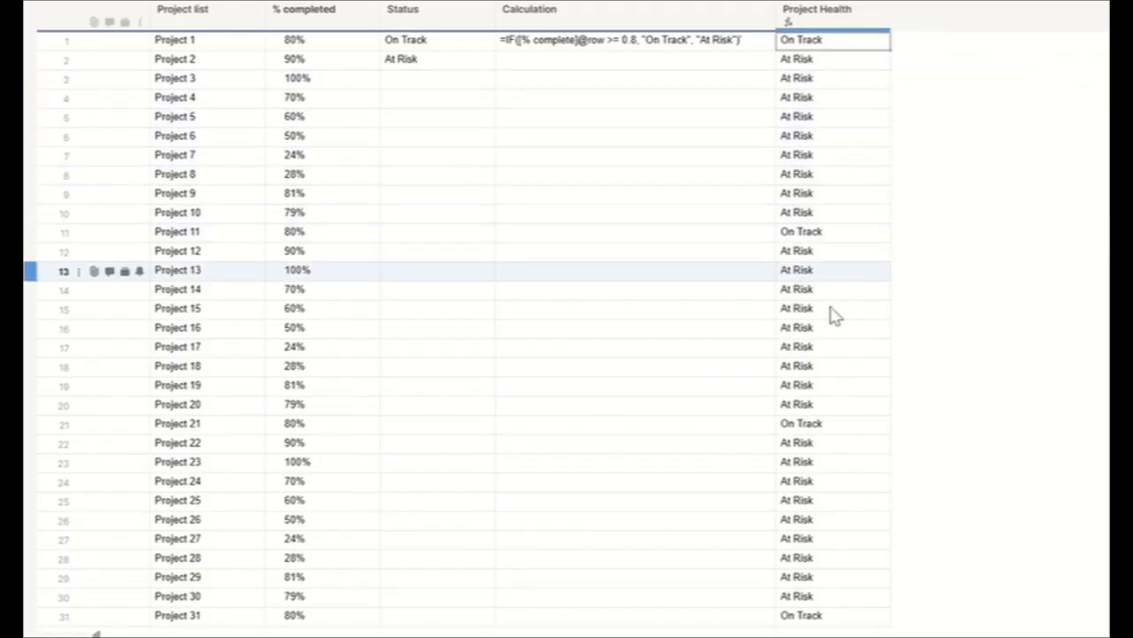
scroll(827, 469, "down", 1)
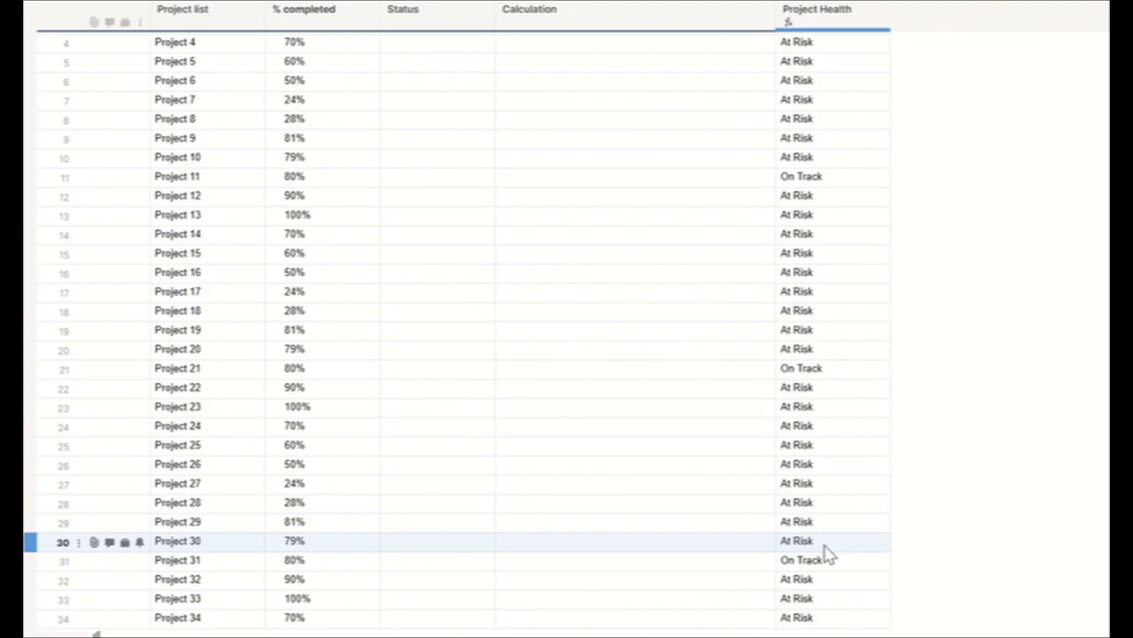
scroll(828, 266, "up", 1)
right_click(827, 44)
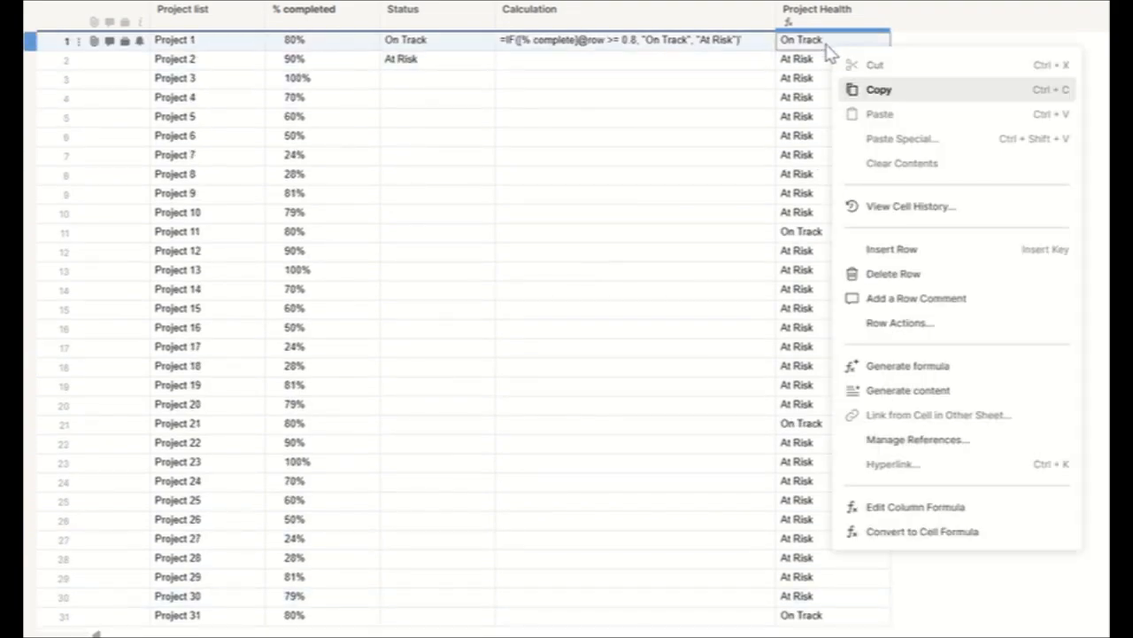
left_click(924, 531)
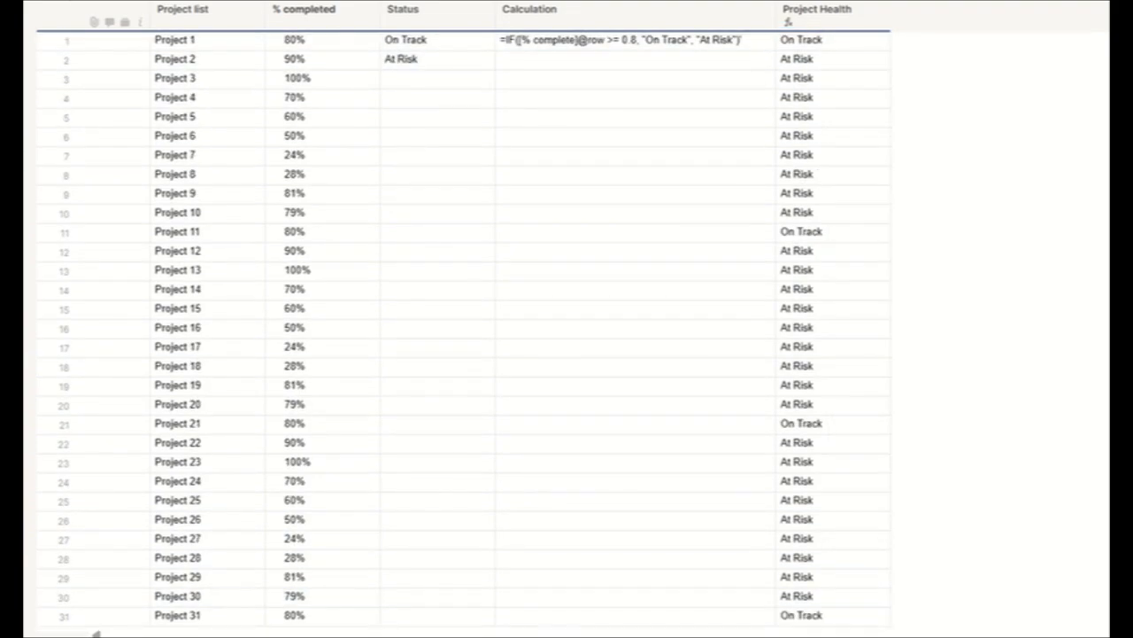
Step: Replace the comparison operator in the row 1 Project Health formula with <>, keeping 0.8 as the threshold
double_click(835, 46)
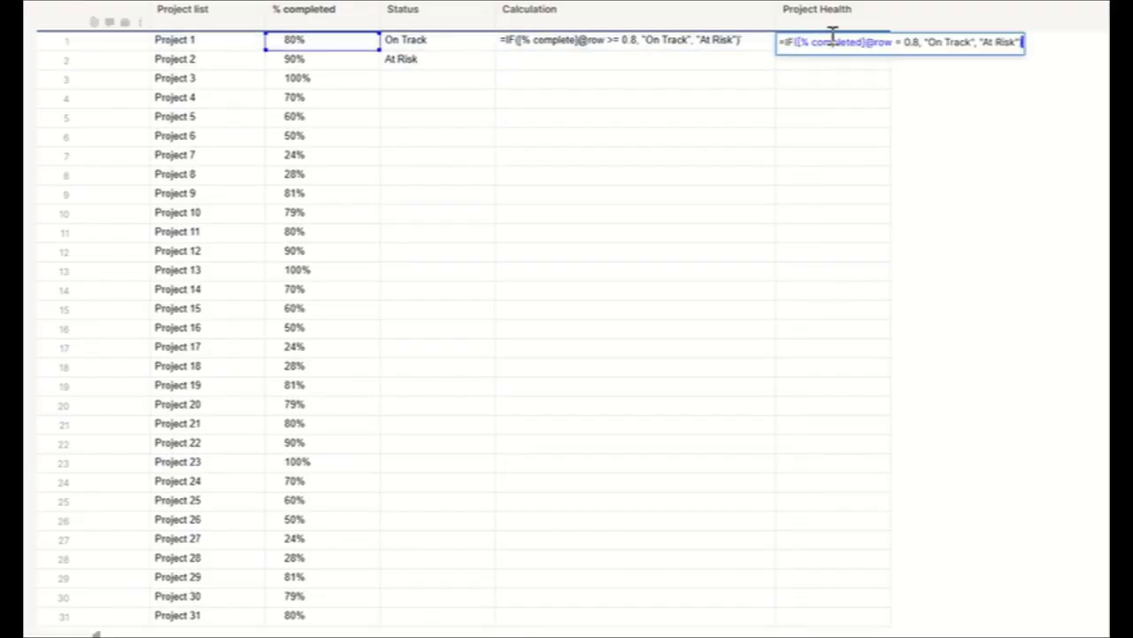
left_click(897, 42)
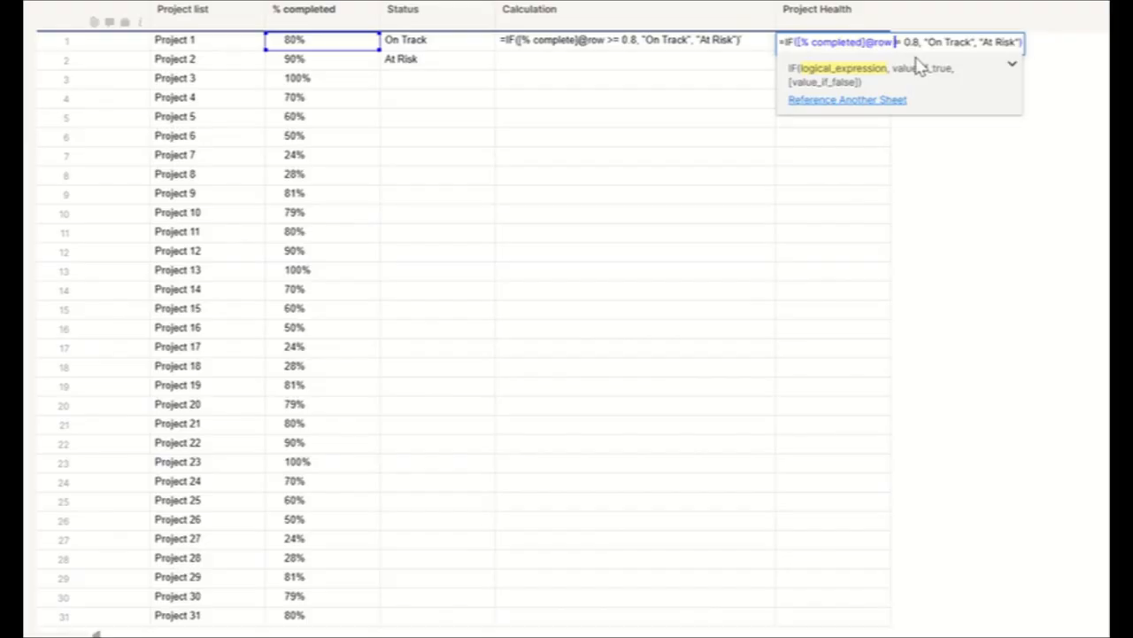
type("<")
key("Delete")
key("Delete")
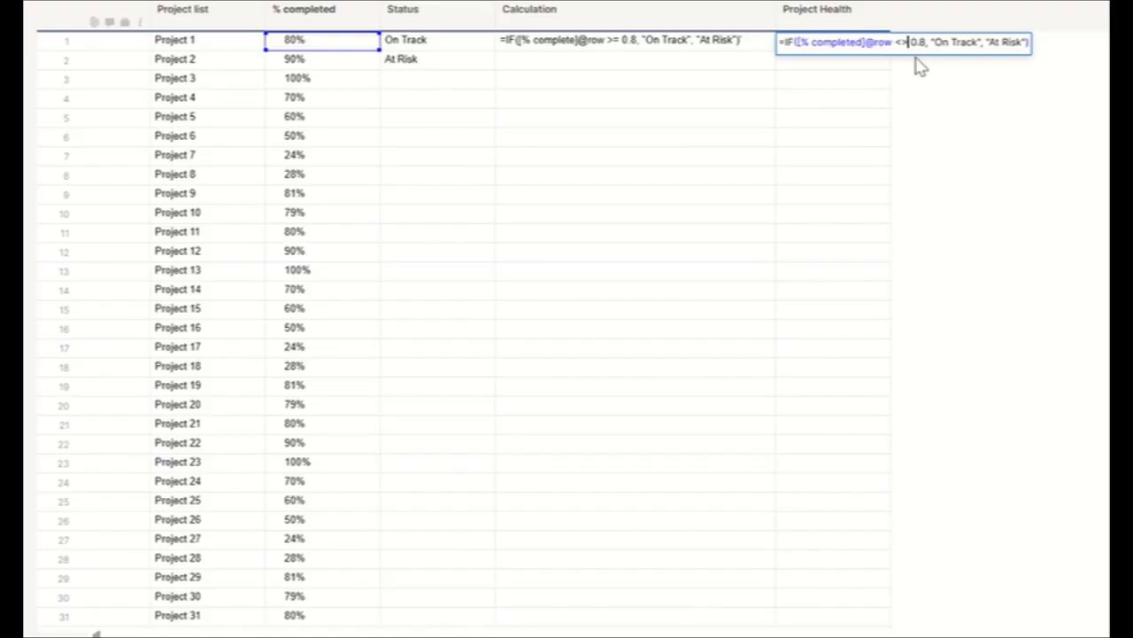
key("Return")
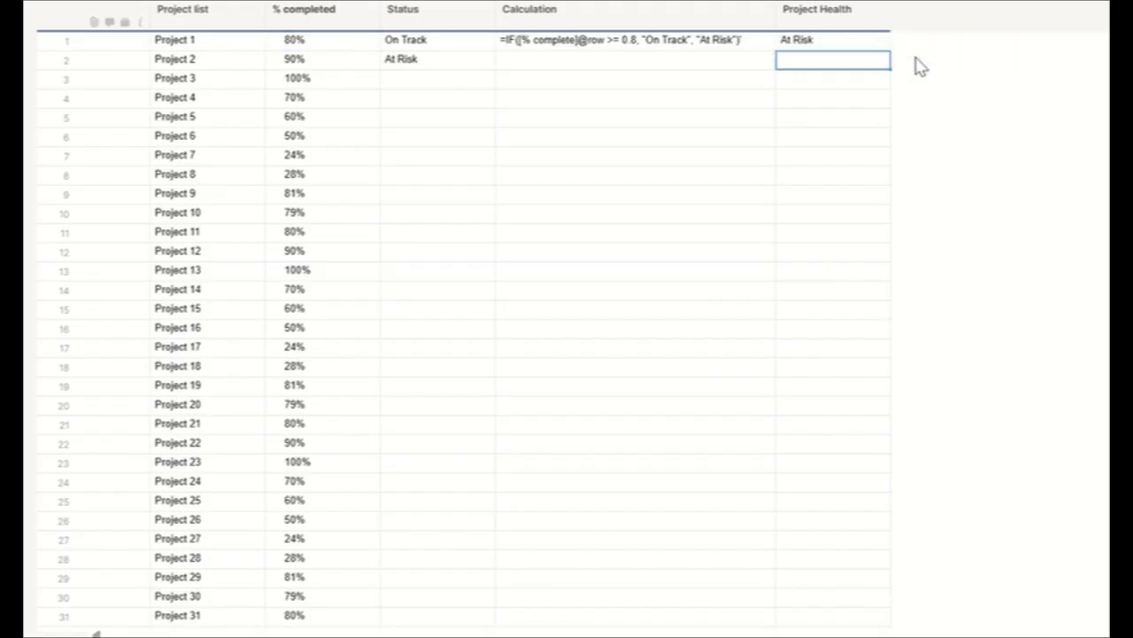
Step: Convert the row 1 Project Health formula with <> 0.8 to a column formula, and undo the conversion
right_click(880, 45)
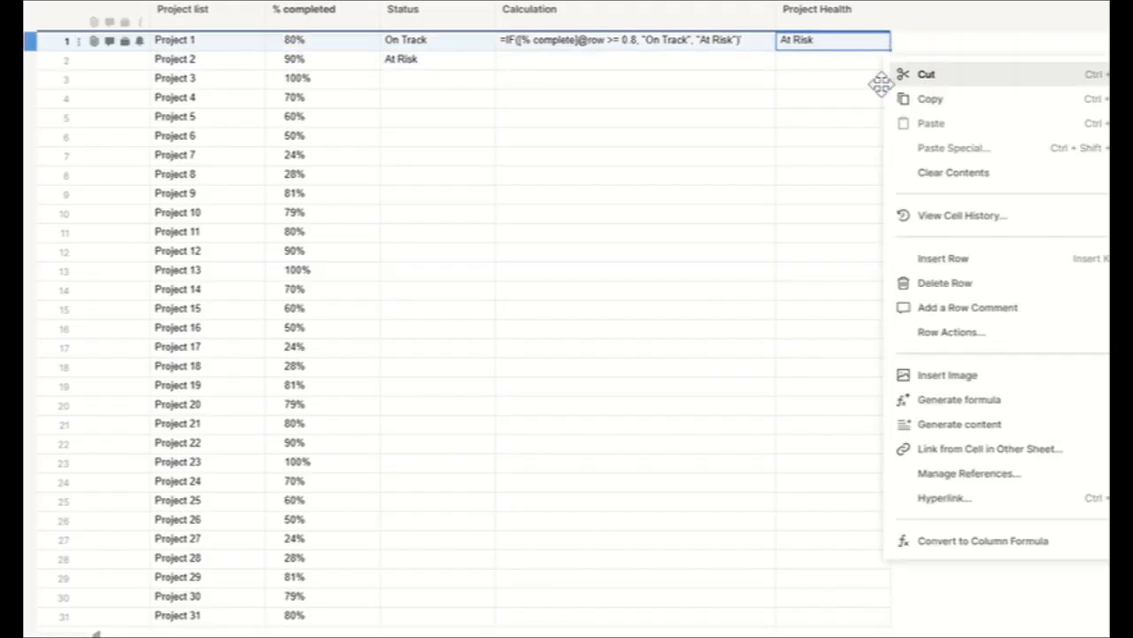
left_click(971, 542)
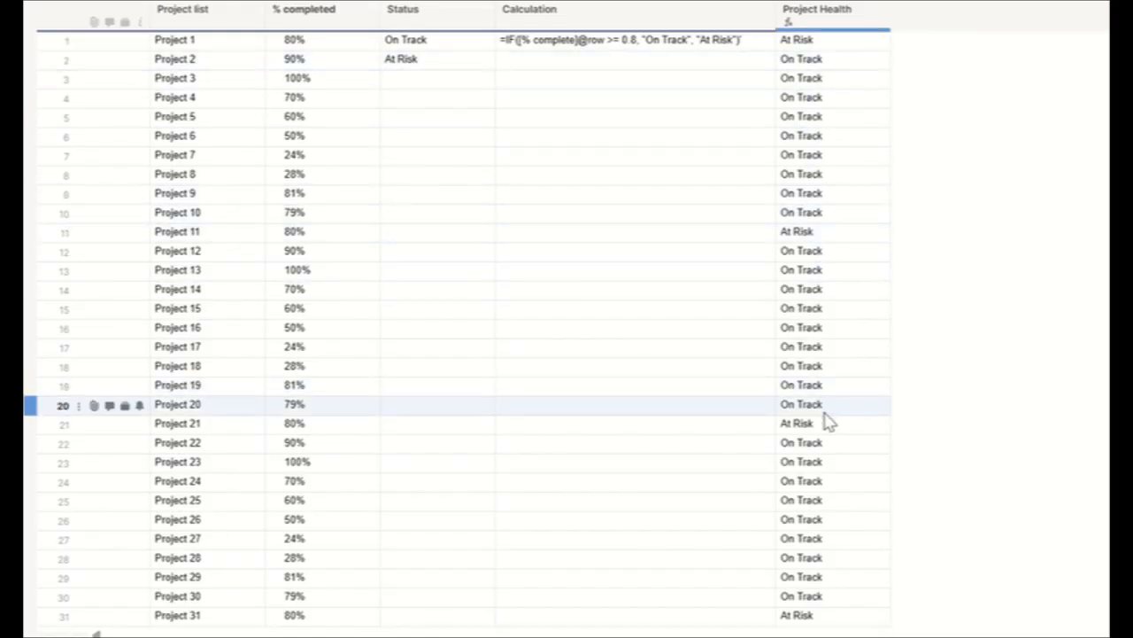
key("ctrl+z")
Step: Change the comparison in the row 1 Project Health formula to < 0.8 and convert it to a column formula
double_click(833, 41)
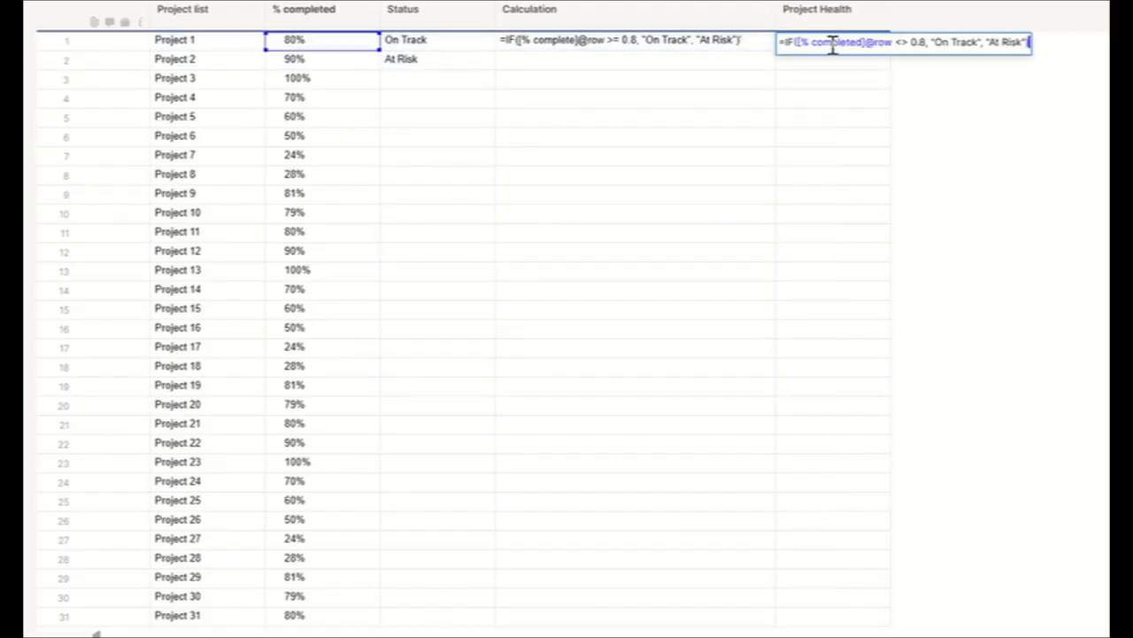
left_click(909, 46)
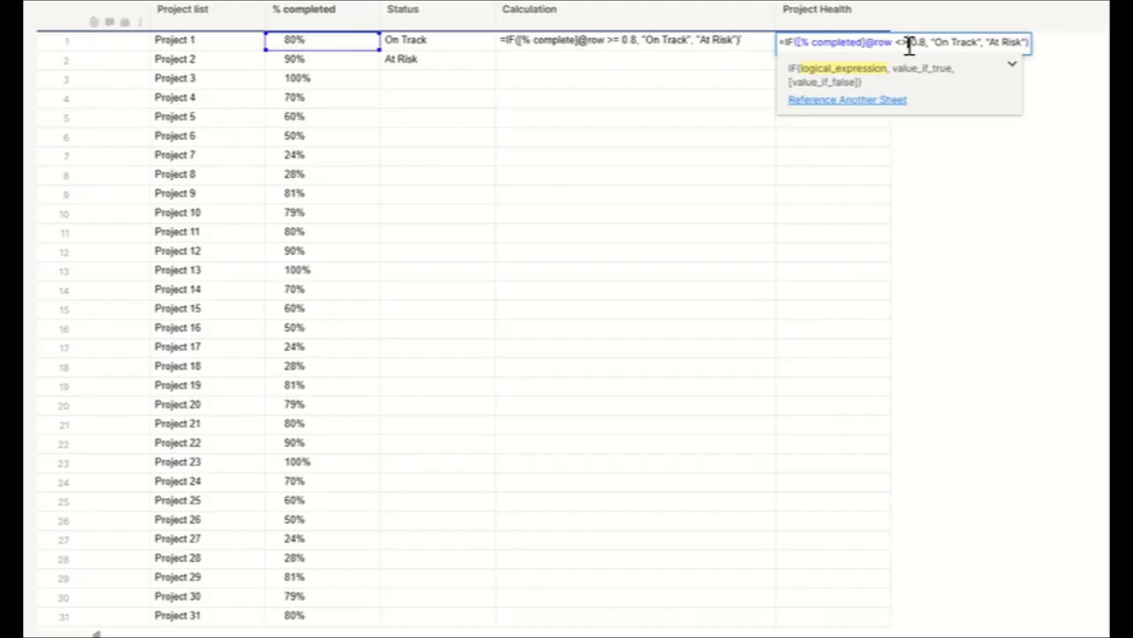
key("BackSpace")
key("BackSpace")
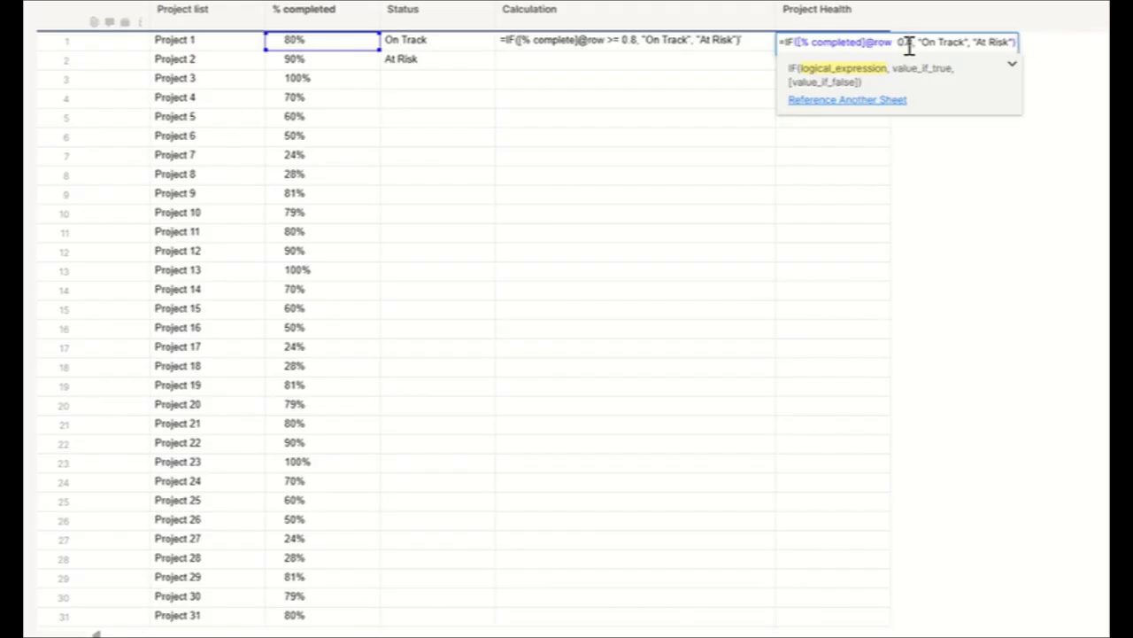
type("<")
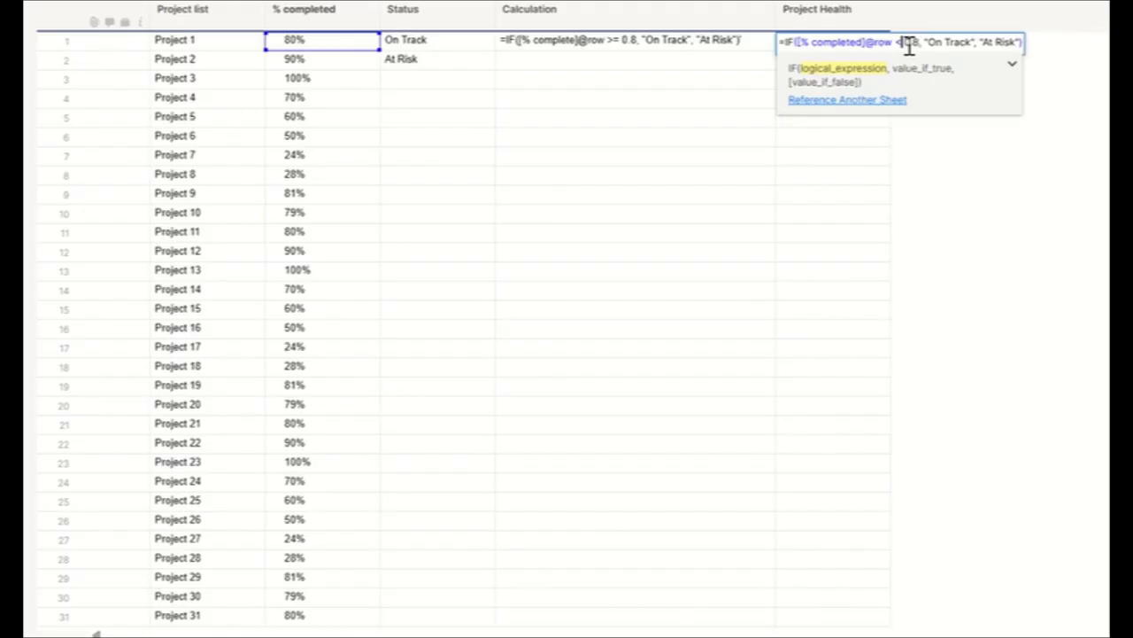
key("Return")
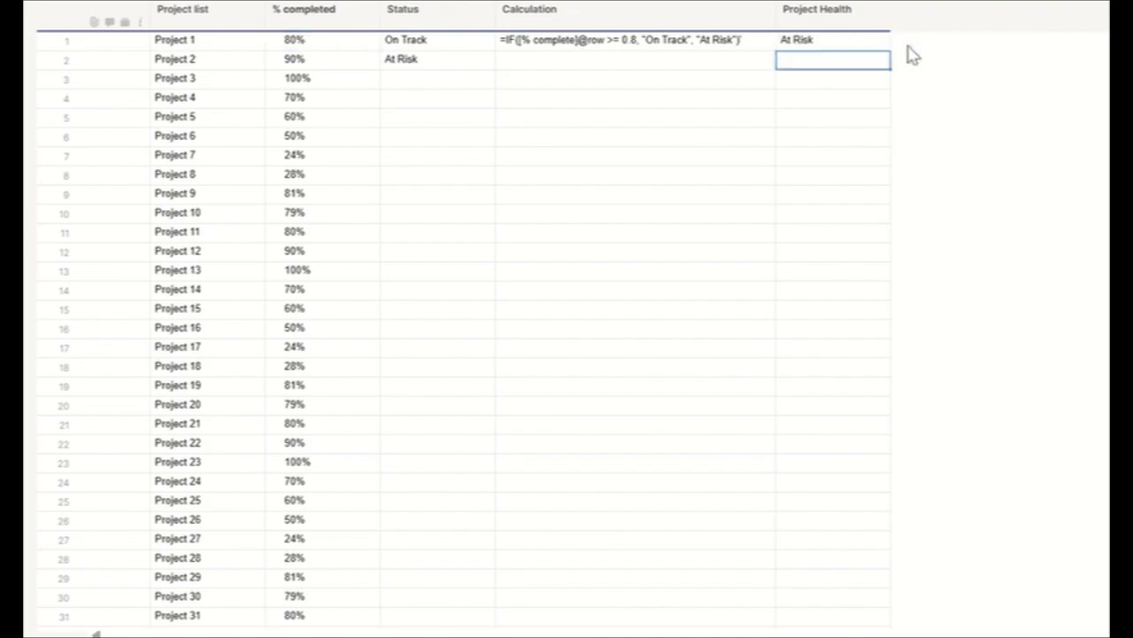
right_click(883, 44)
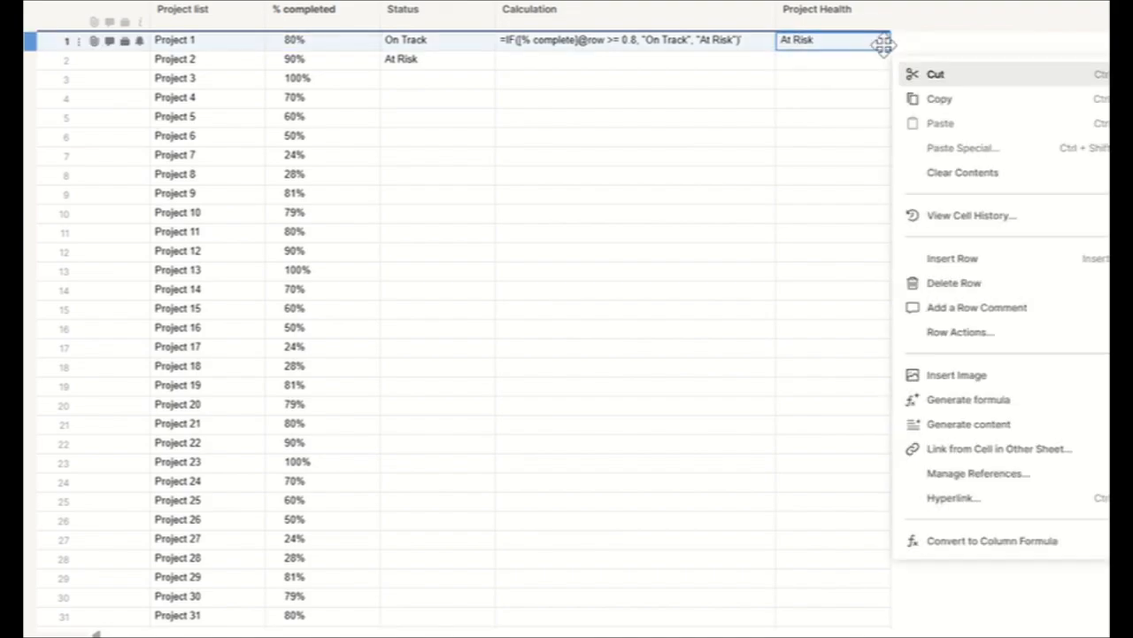
left_click(947, 540)
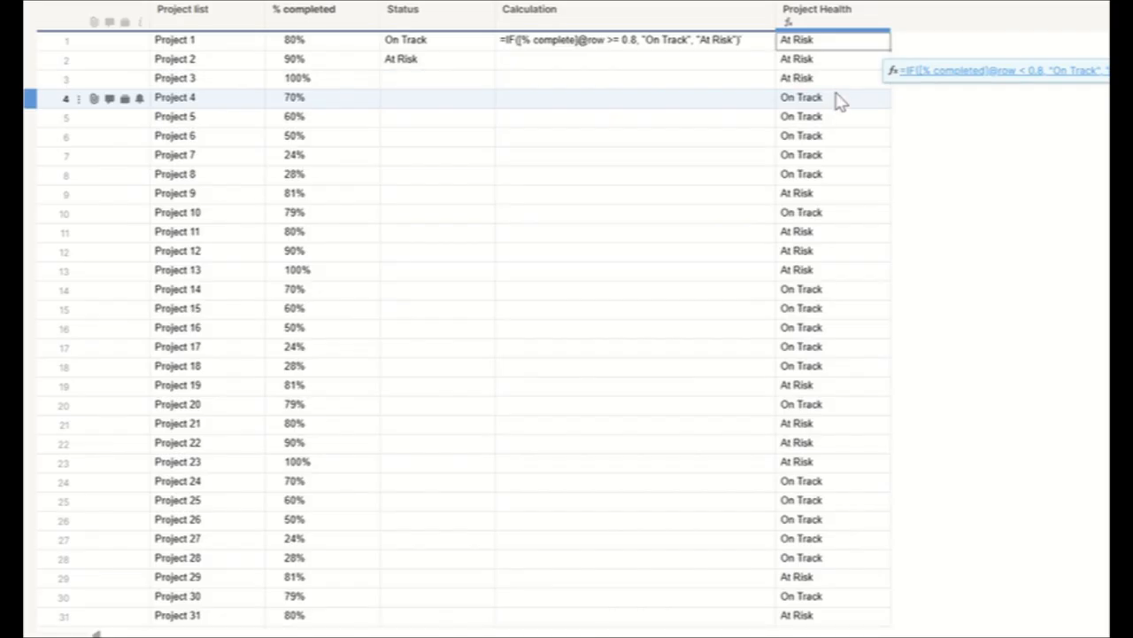
Step: Replace the comparison operator in the row 1 Project Health formula with <=, keeping 0.8 as the threshold
double_click(835, 43)
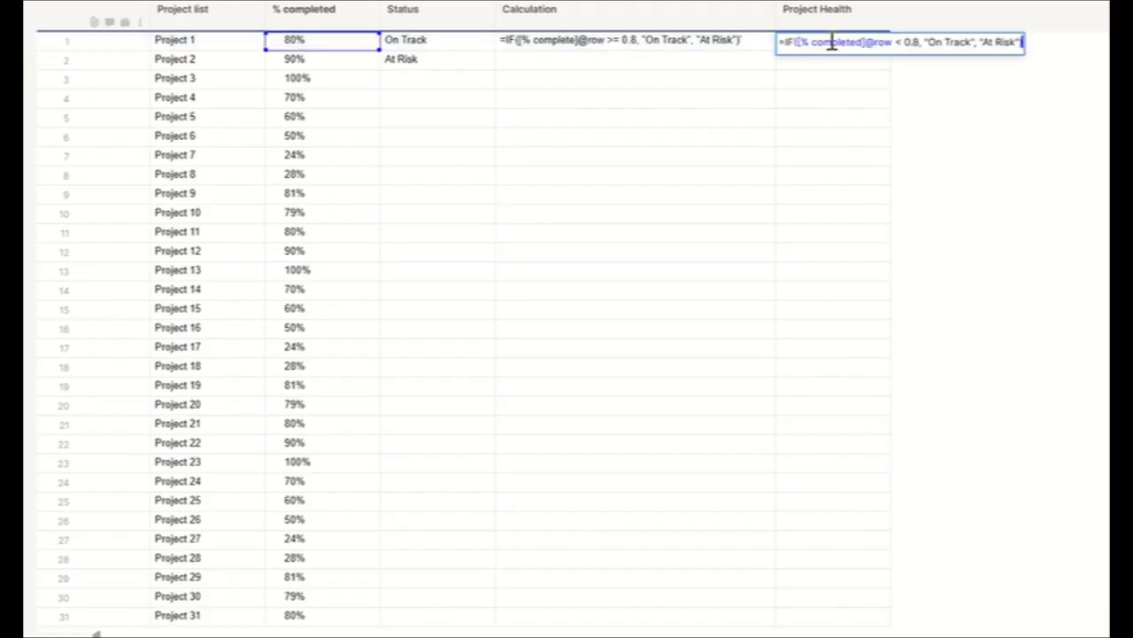
left_click(898, 41)
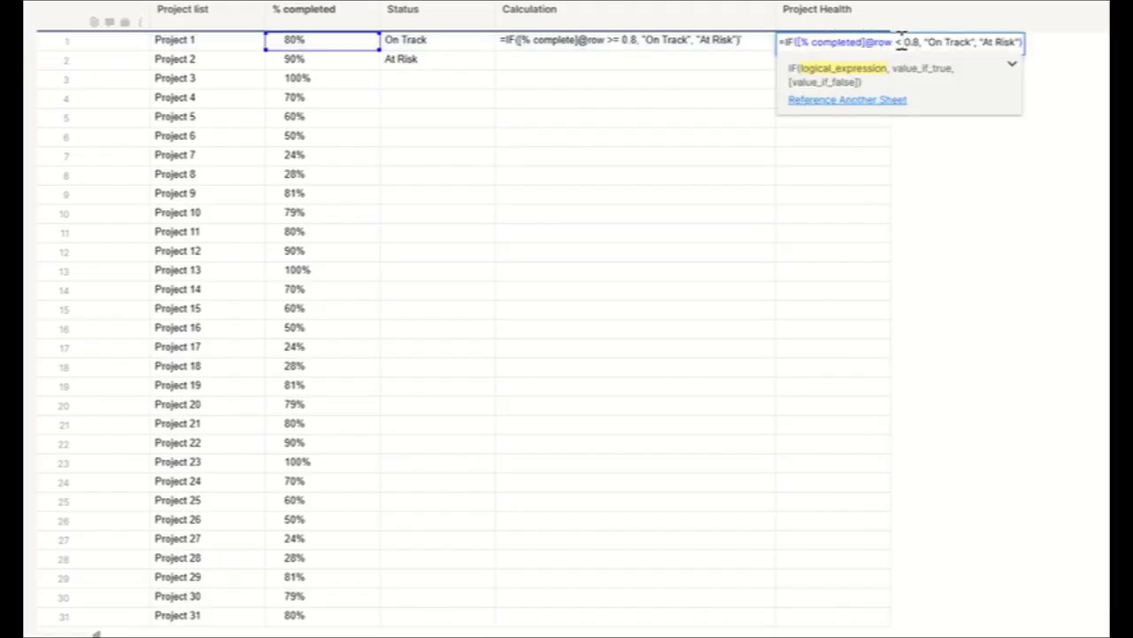
key("Delete")
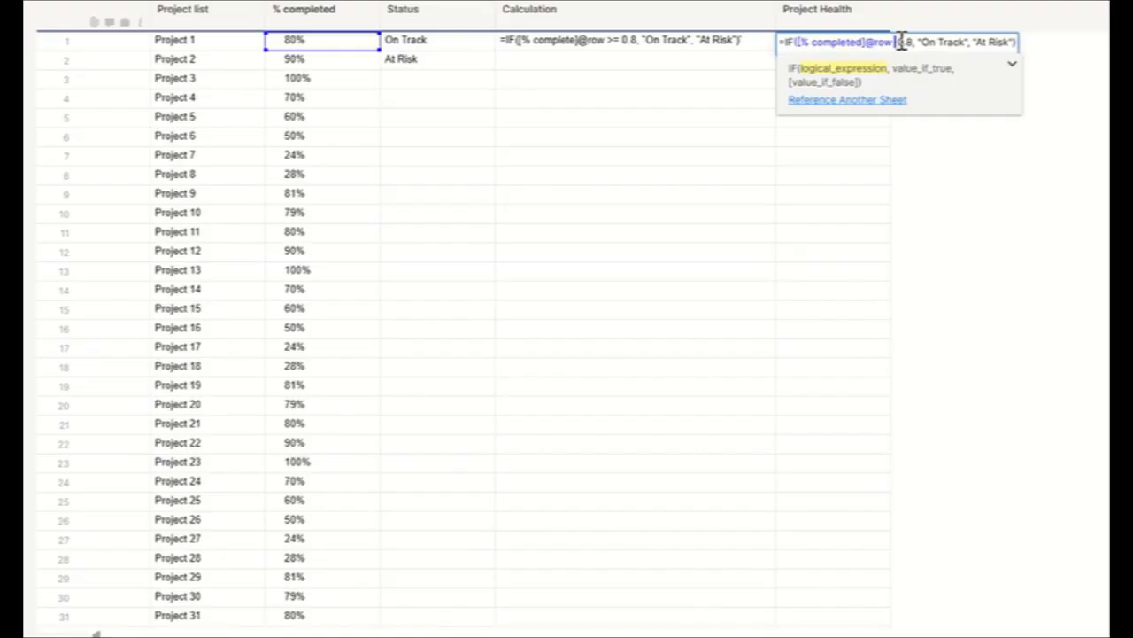
type(">")
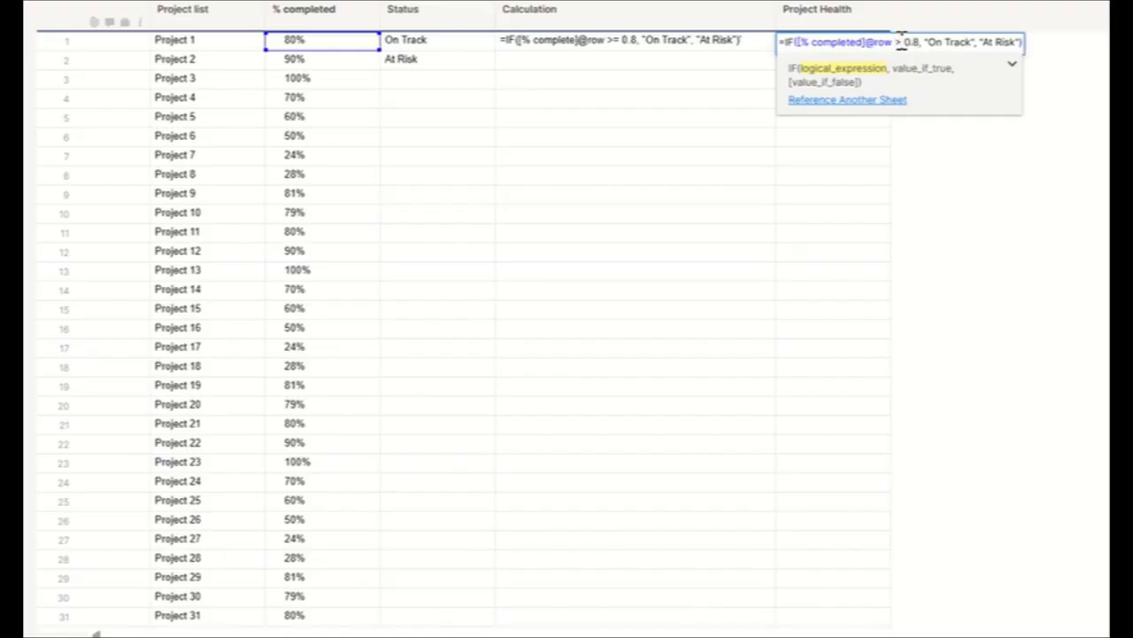
key("BackSpace")
type("<=")
key("Return")
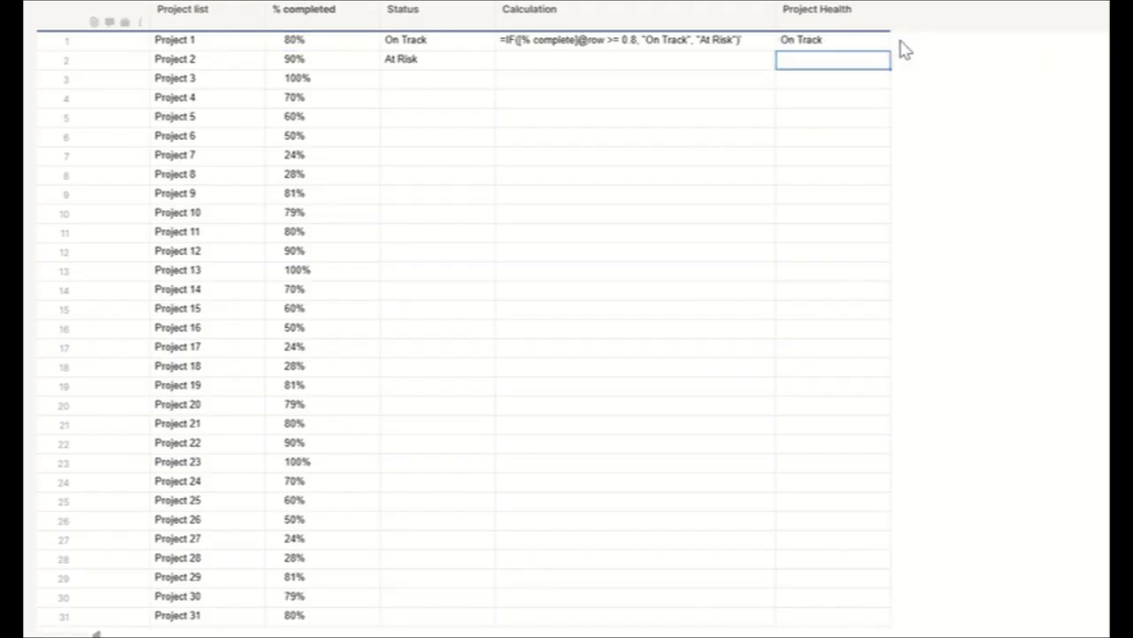
Step: Apply the <= 0.8 Project Health formula to the whole column and convert it back to cell formulas
left_click(886, 43)
right_click(885, 43)
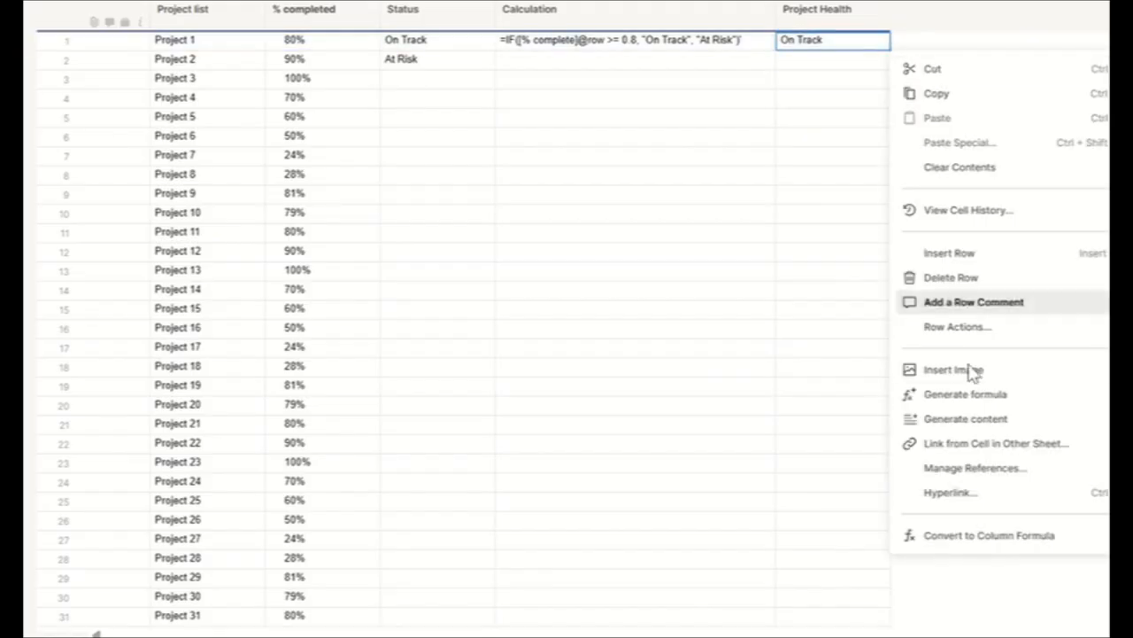
left_click(979, 531)
scroll(832, 222, "down", 5)
scroll(832, 371, "up", 4)
scroll(832, 372, "up", 1)
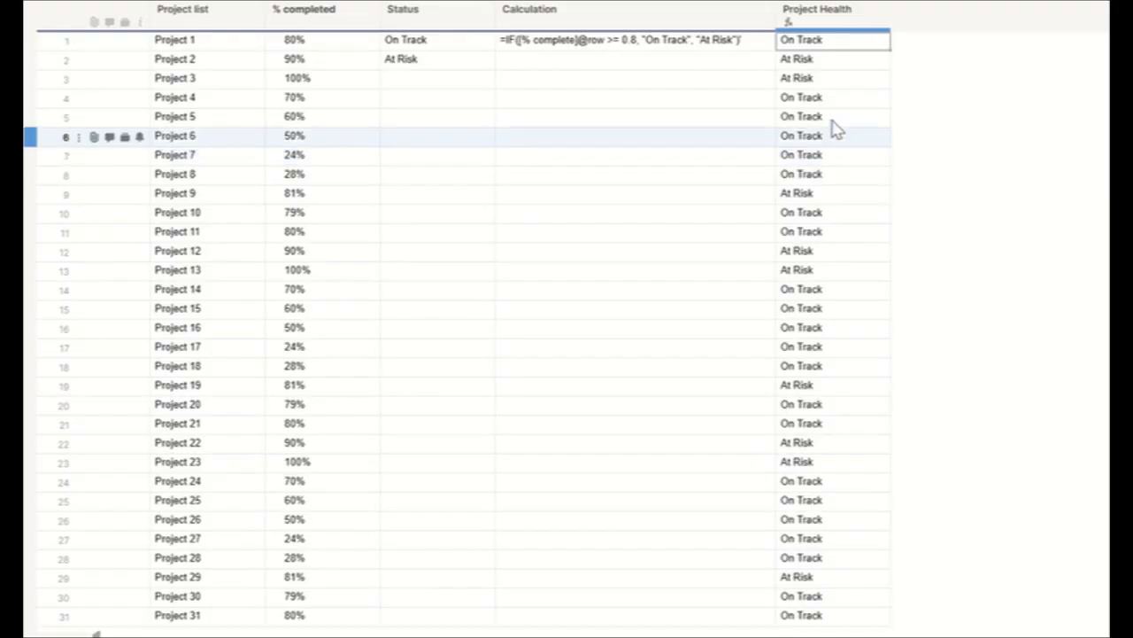
right_click(840, 52)
left_click(942, 540)
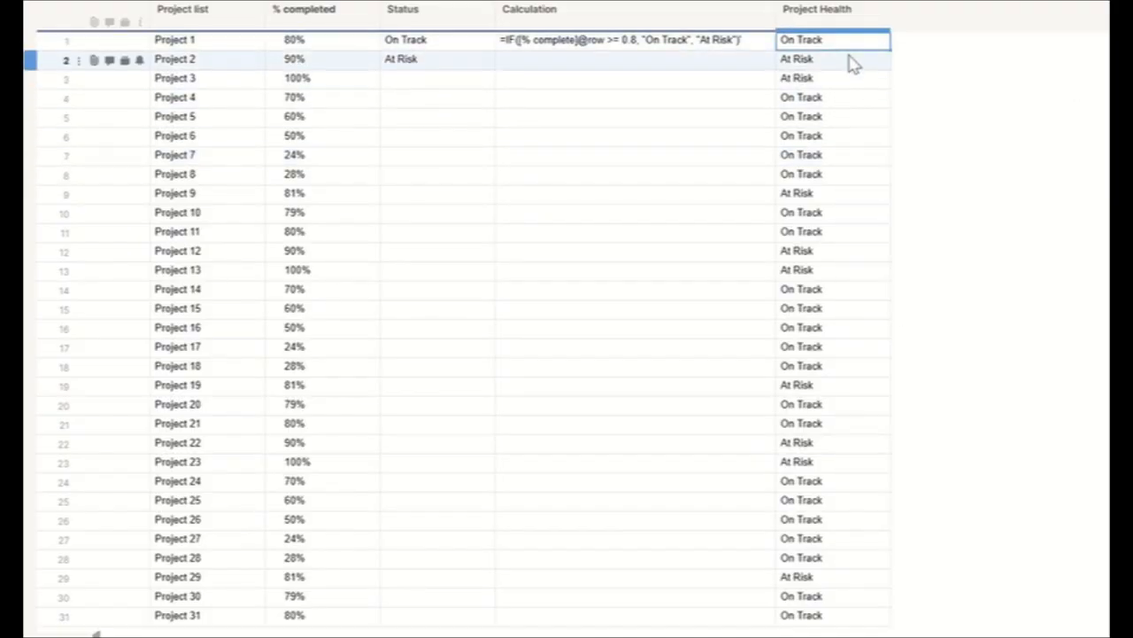
Step: Open the row 1 Project Health formula for editing and select its comparison operator
double_click(842, 42)
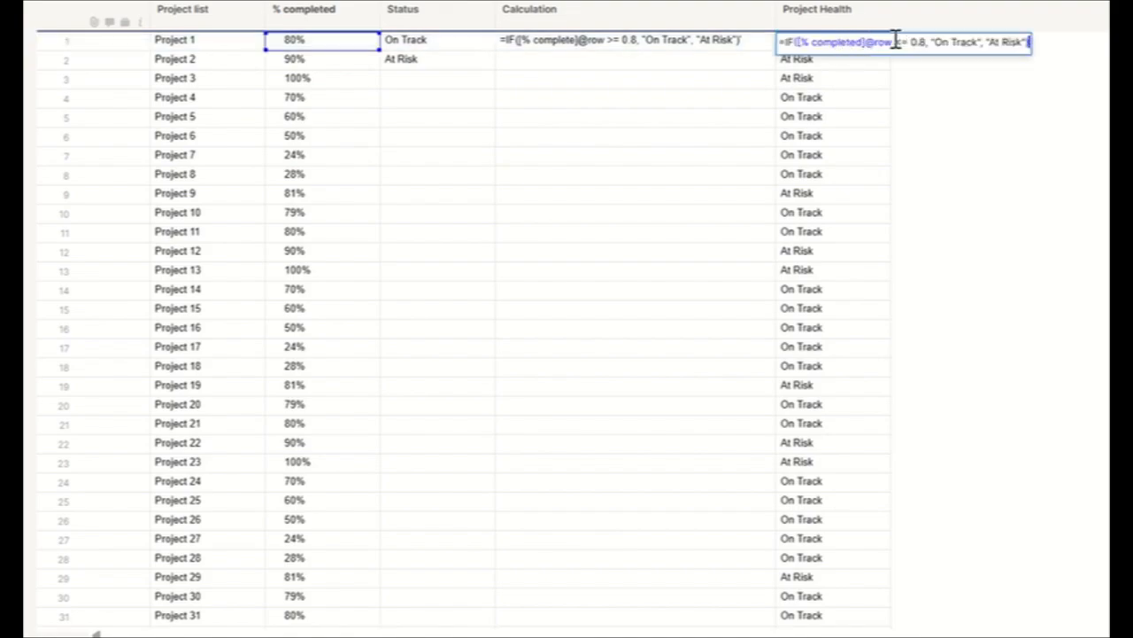
double_click(898, 41)
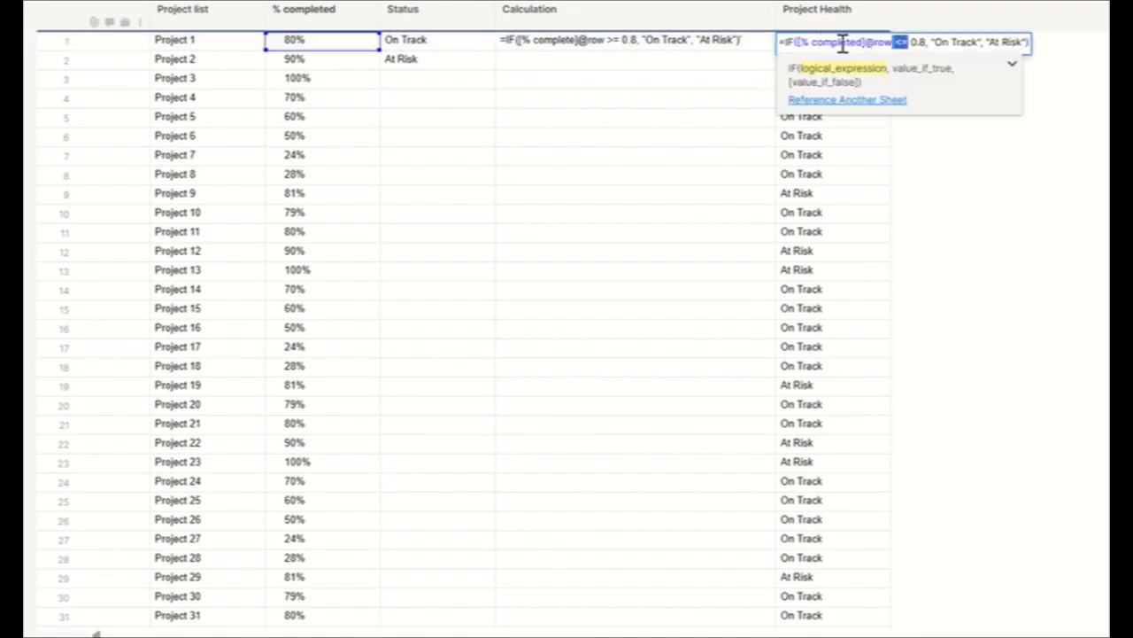